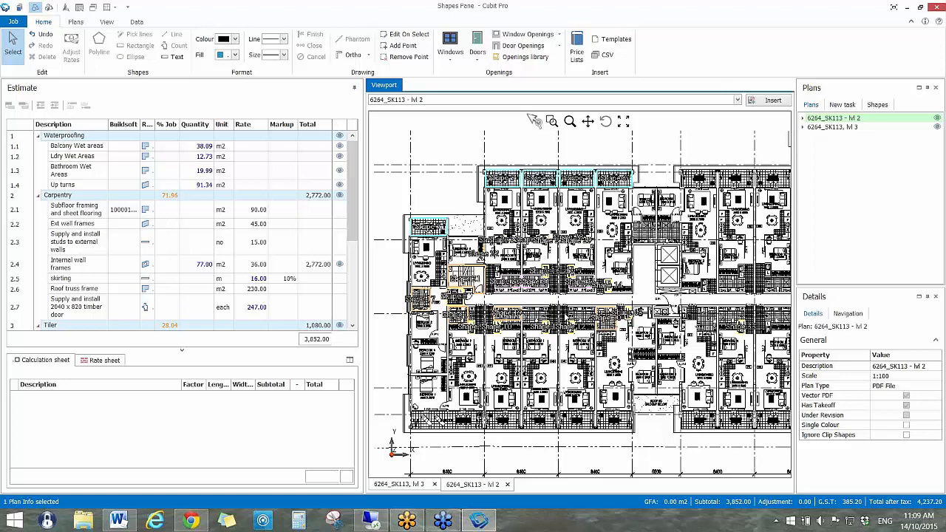
Show the list of shapes and expand both plans, 6264_SK113 - lvl 2 and 6264_SK113, lvl 3
left_click(842, 106)
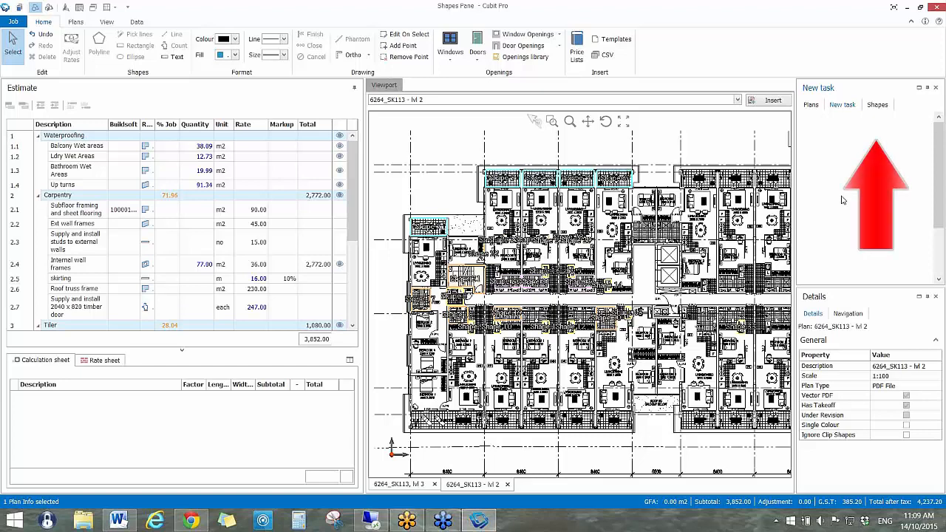
left_click(887, 109)
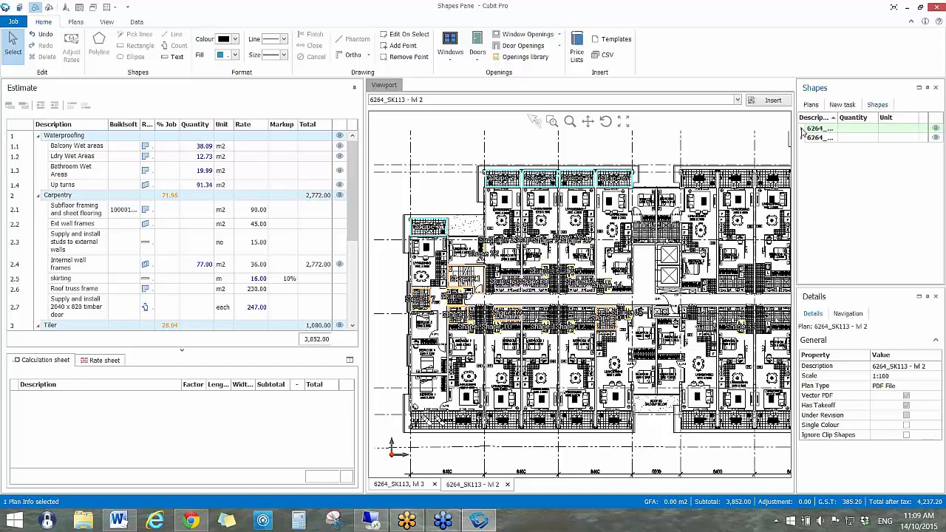
left_click(802, 139)
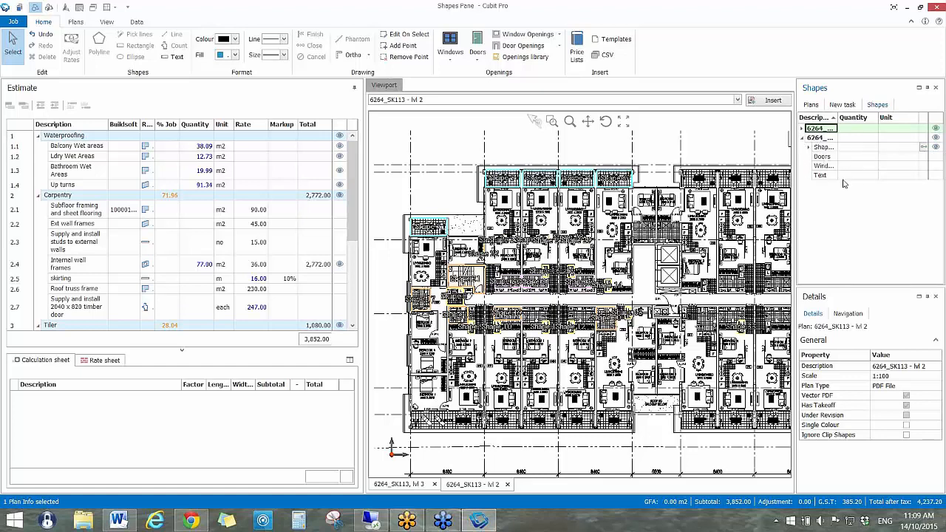
left_click(802, 128)
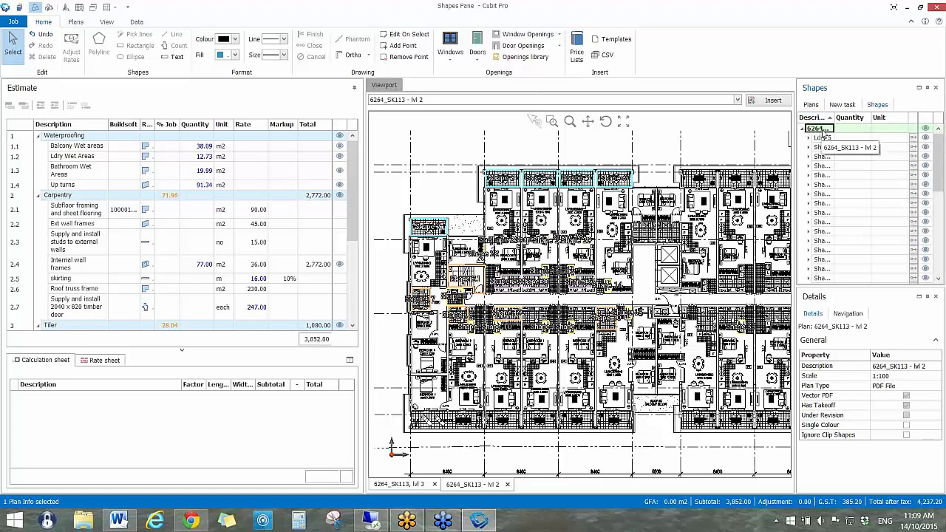
Widen the shapes list so the full descriptions are readable, and review the shapes under both plans
scroll(825, 172, "down", 2)
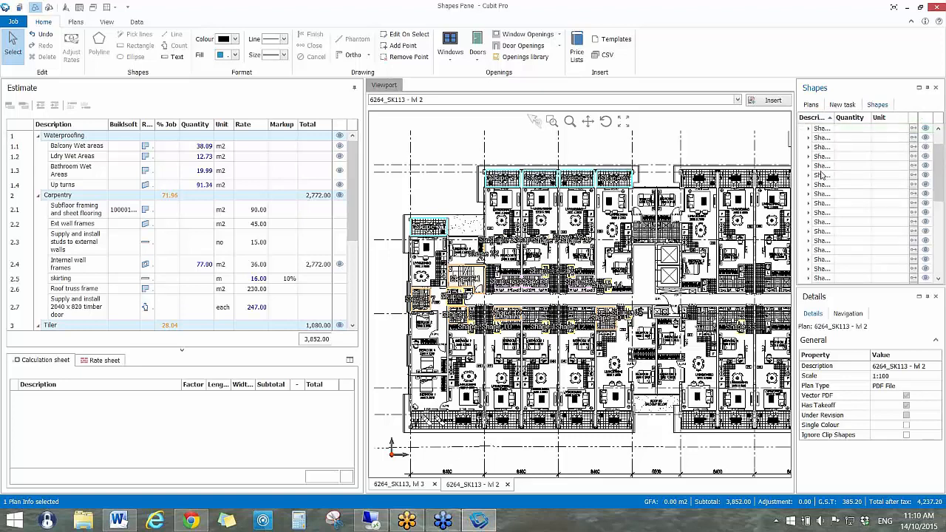
left_click_drag(796, 180, 768, 178)
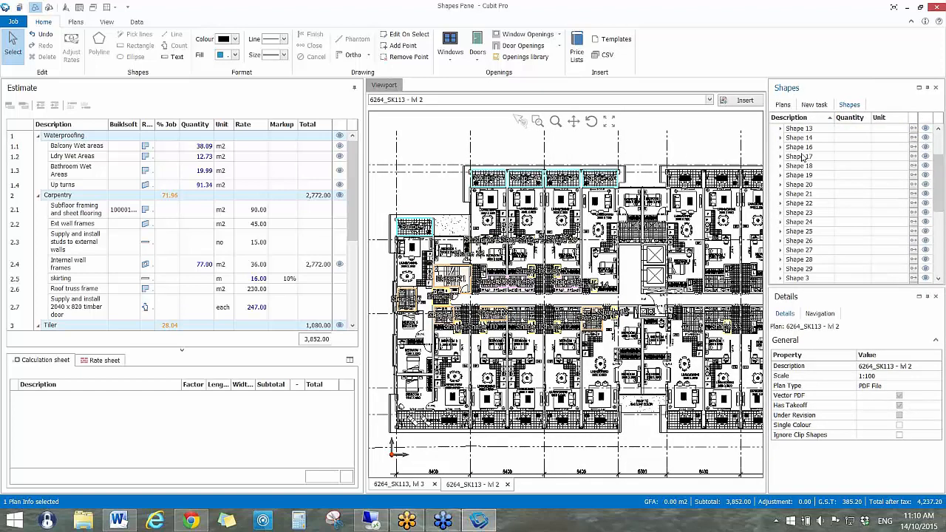
scroll(818, 157, "up", 1)
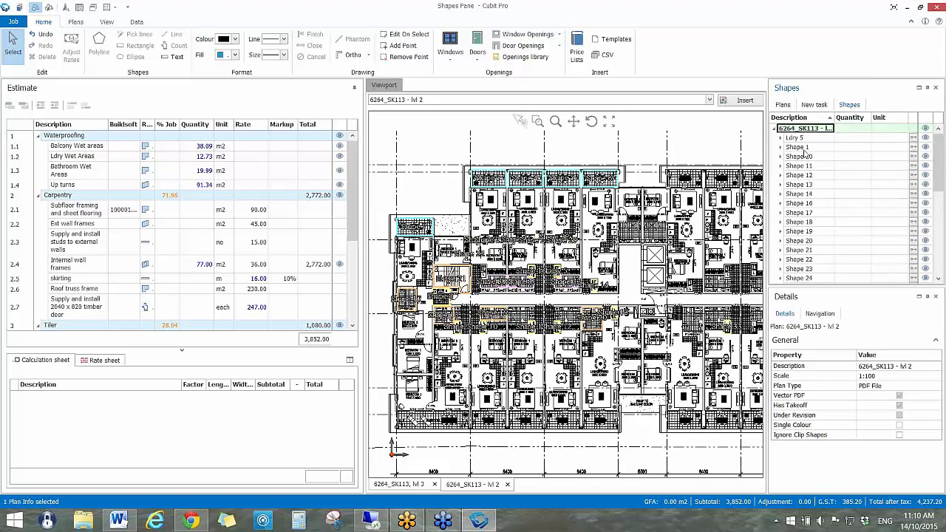
scroll(801, 172, "down", 8)
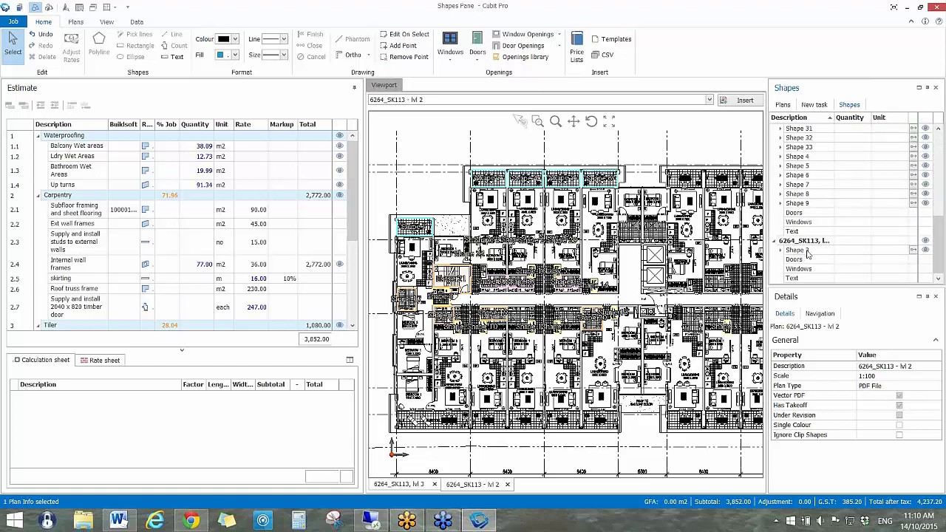
scroll(808, 253, "up", 8)
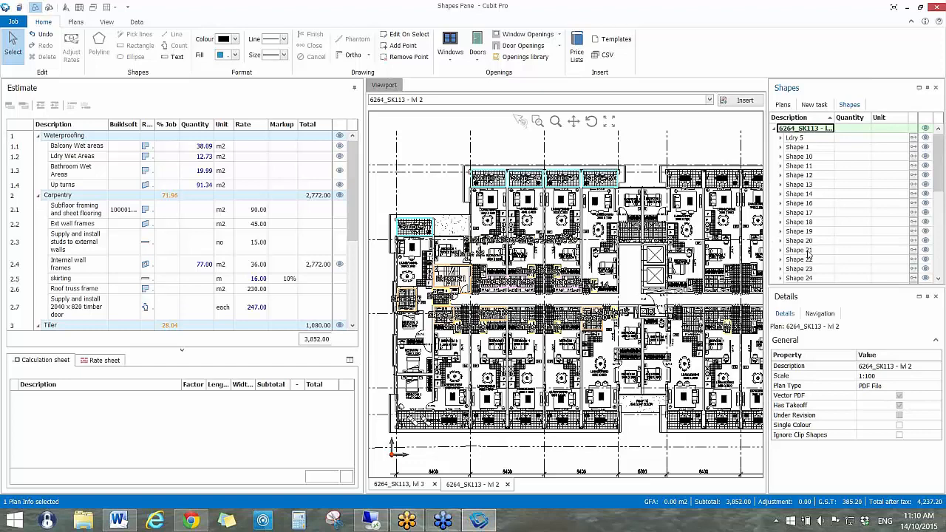
View the properties of Ldry 5 and Shape 10, and toggle Shape 10's visibility on the plan
left_click(806, 139)
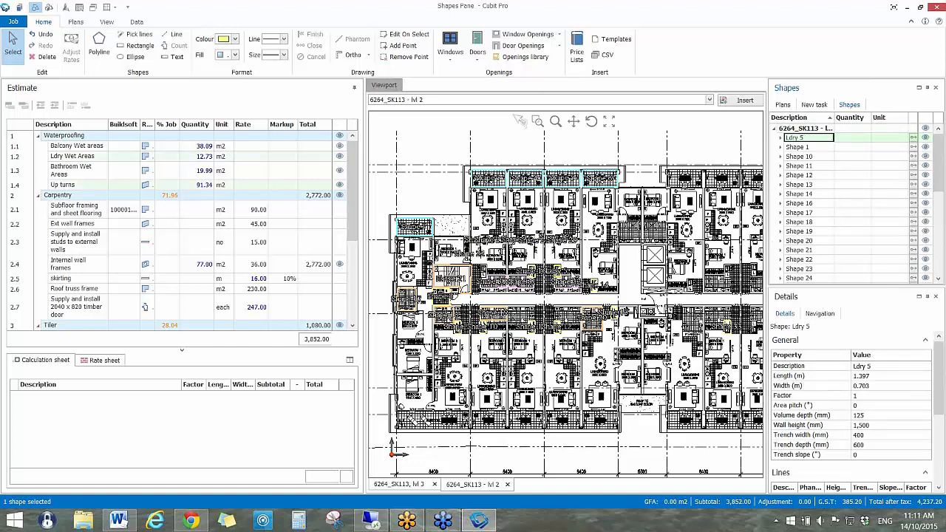
left_click(796, 158)
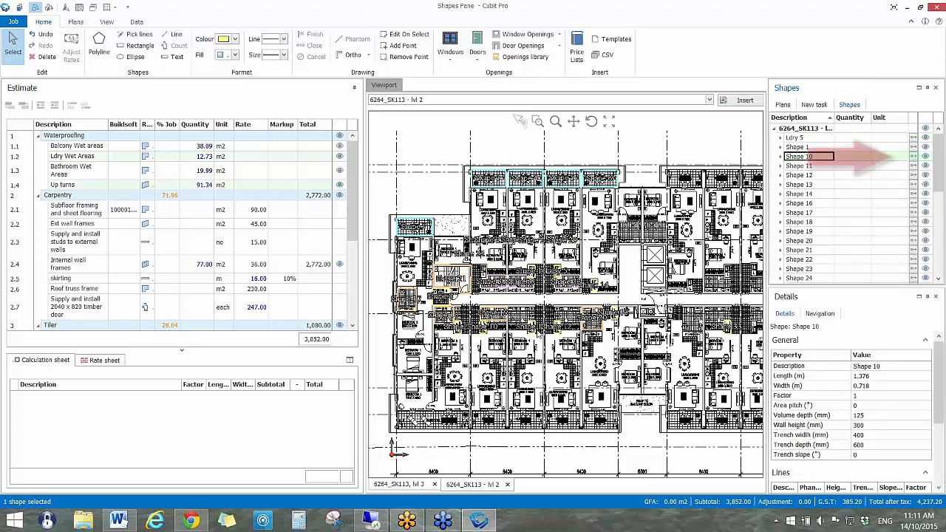
left_click(912, 159)
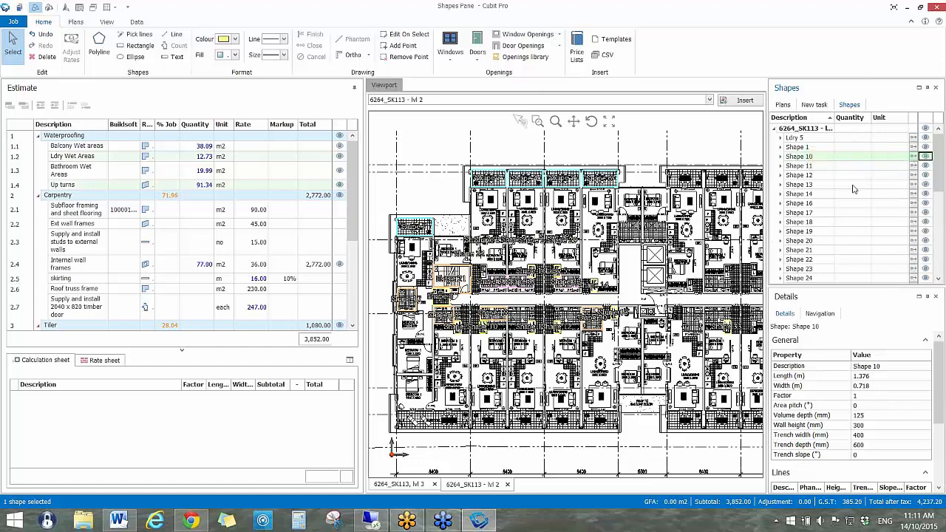
left_click(925, 158)
Cycle through the trade items linked to Shape 10, alternating between Ldry Wet Areas and Up turns
left_click(913, 156)
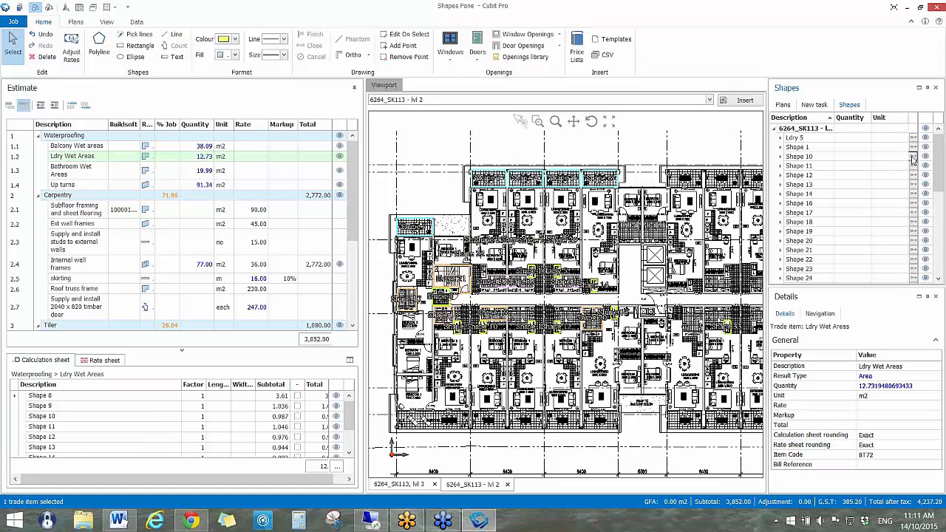
left_click(62, 185)
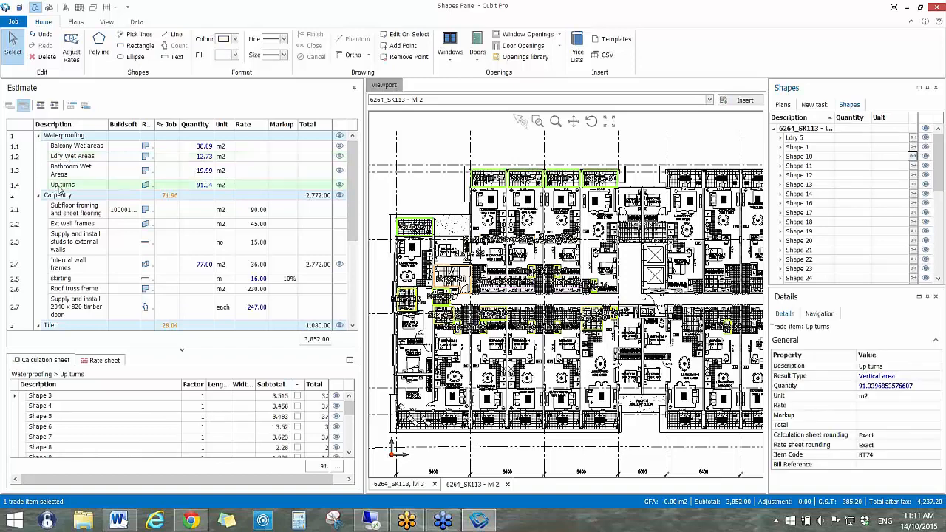
left_click(913, 156)
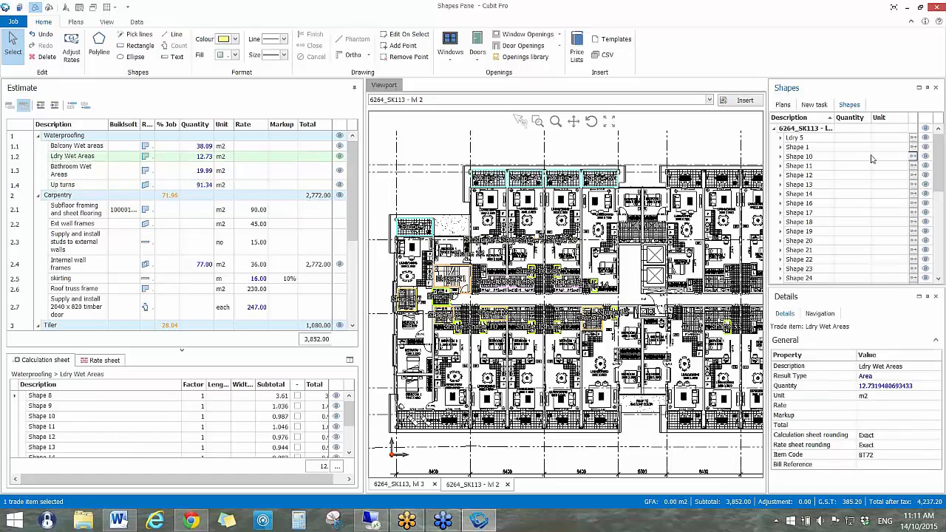
left_click(912, 157)
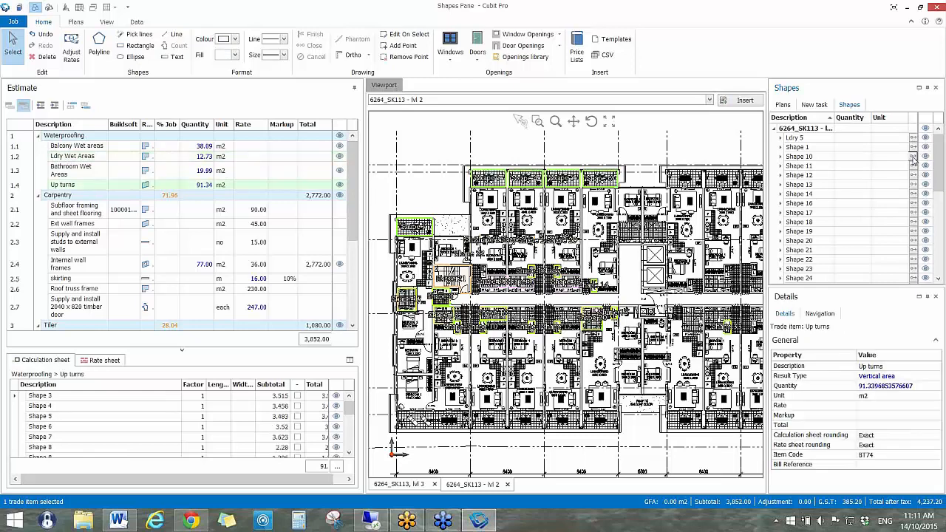
left_click(913, 158)
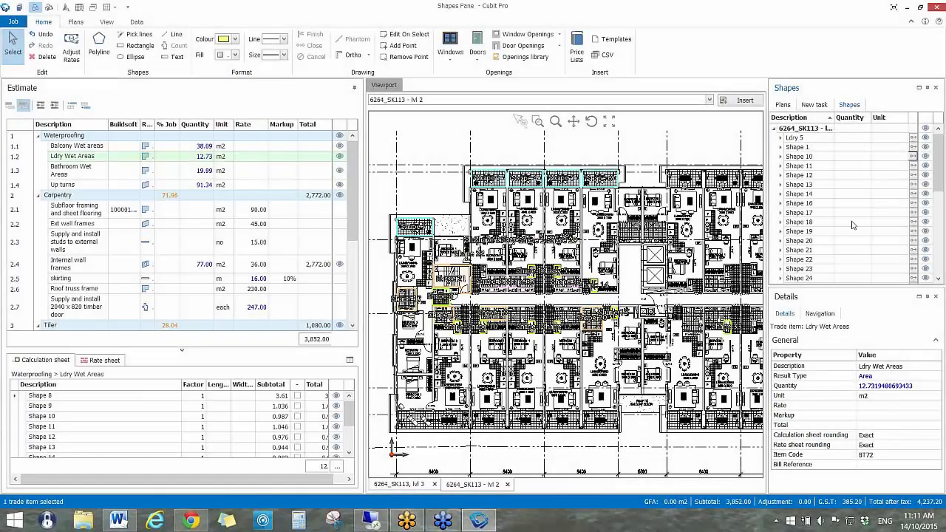
Rename Shape 10 under the level 2 plan as Ldry 3
left_click(816, 158)
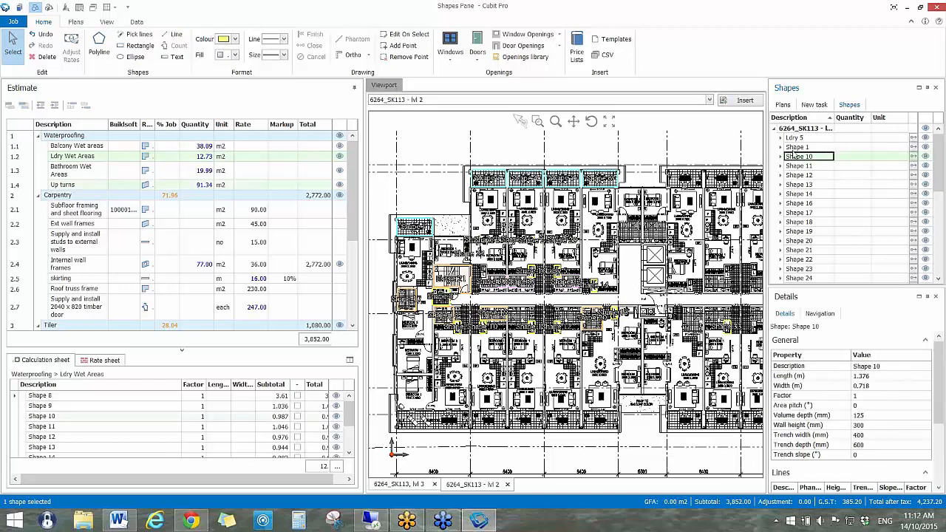
scroll(798, 157, "down", 3)
scroll(798, 157, "down", 5)
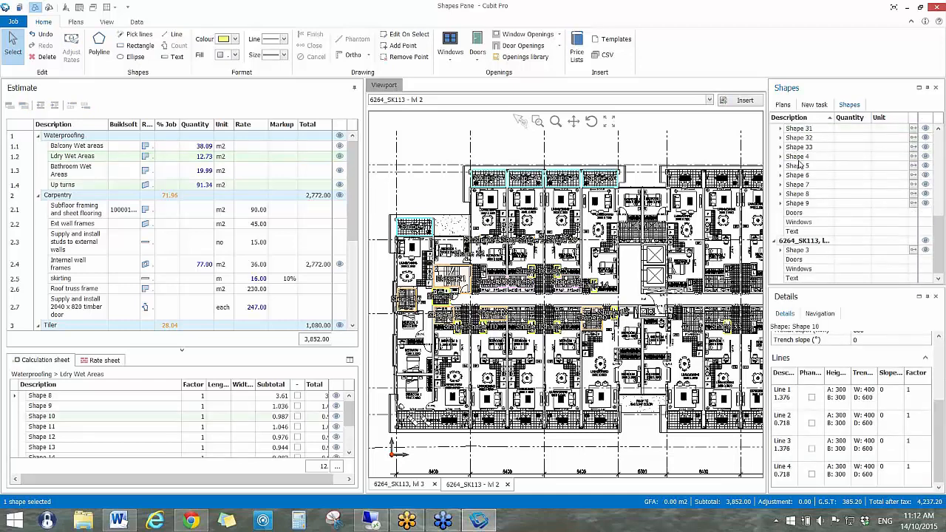
scroll(819, 219, "up", 9)
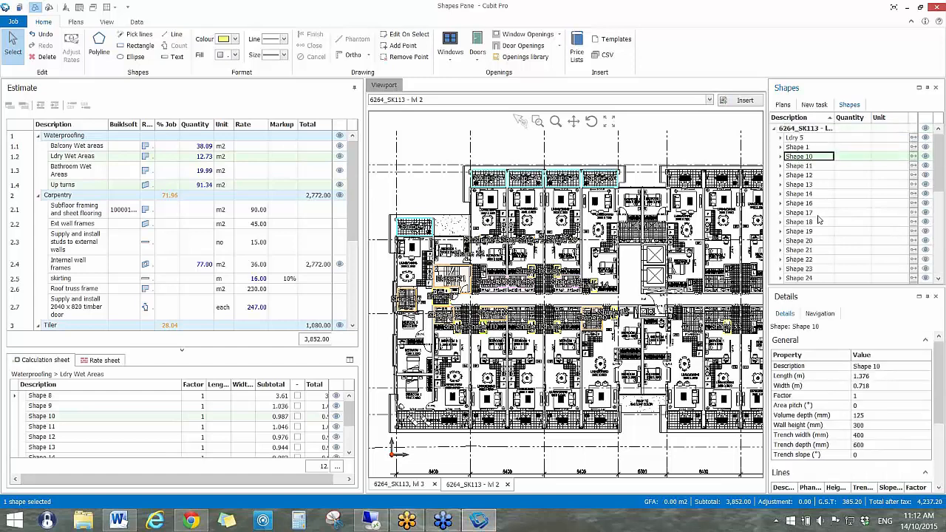
left_click(808, 157)
type("Ldry 3")
key("Return")
Zoom in on the Ldry 3 laundry in the plan, select the shape there, and select Shape 10's result in the calculation sheet
left_click_drag(474, 322, 510, 328)
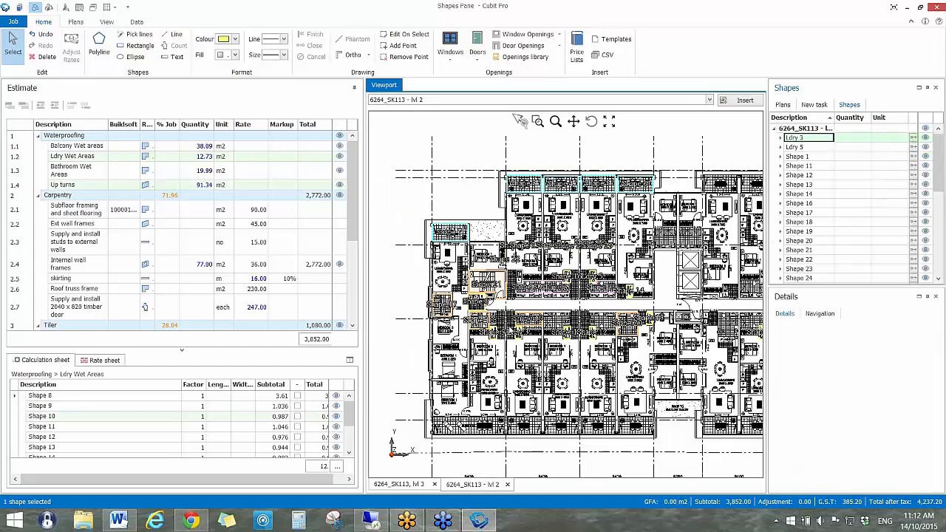
scroll(510, 325, "up", 6)
left_click(547, 292)
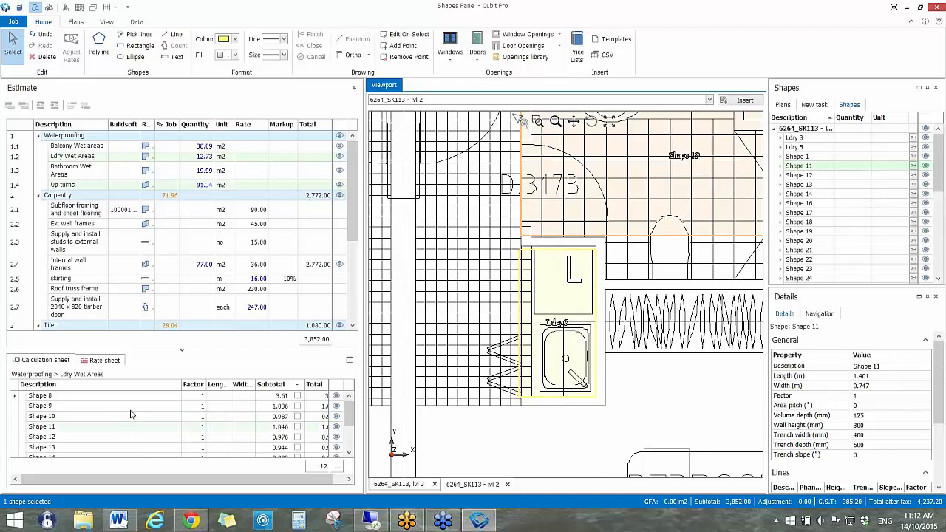
left_click(51, 417)
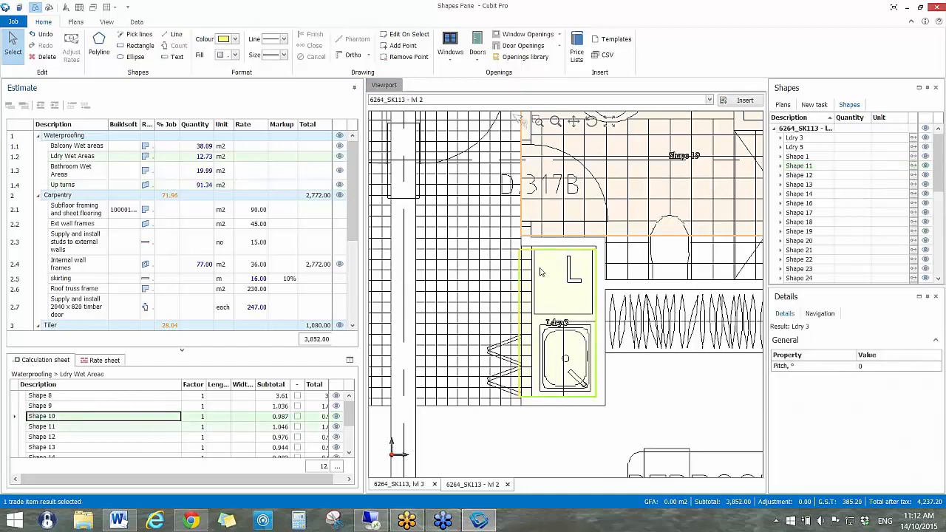
Follow Ldry 3's links to Up turns and back to Ldry Wet Areas, and select its Ldry 3 result in the calculation sheet
left_click(818, 141)
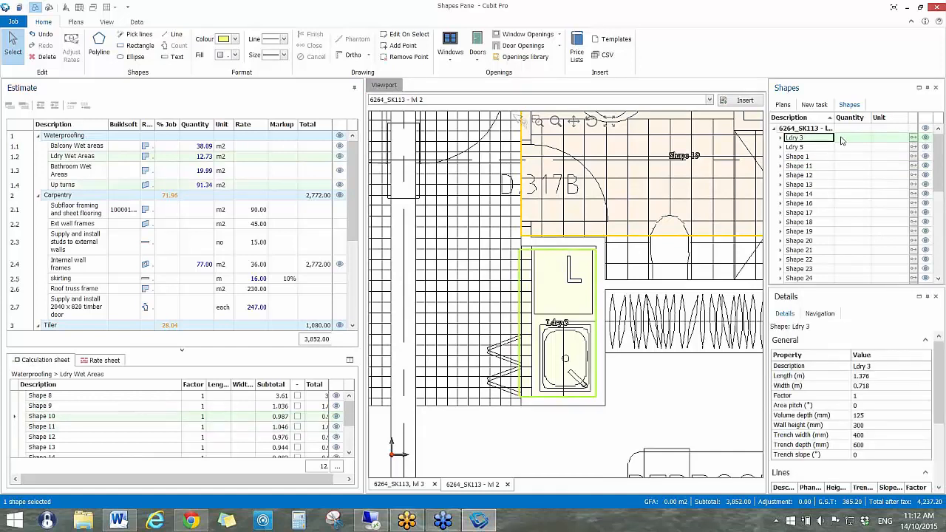
left_click(914, 139)
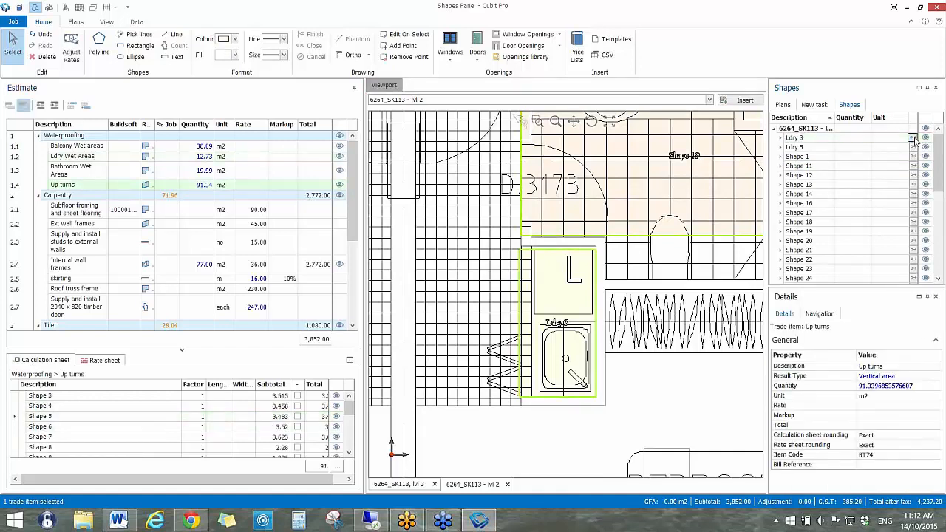
left_click(914, 139)
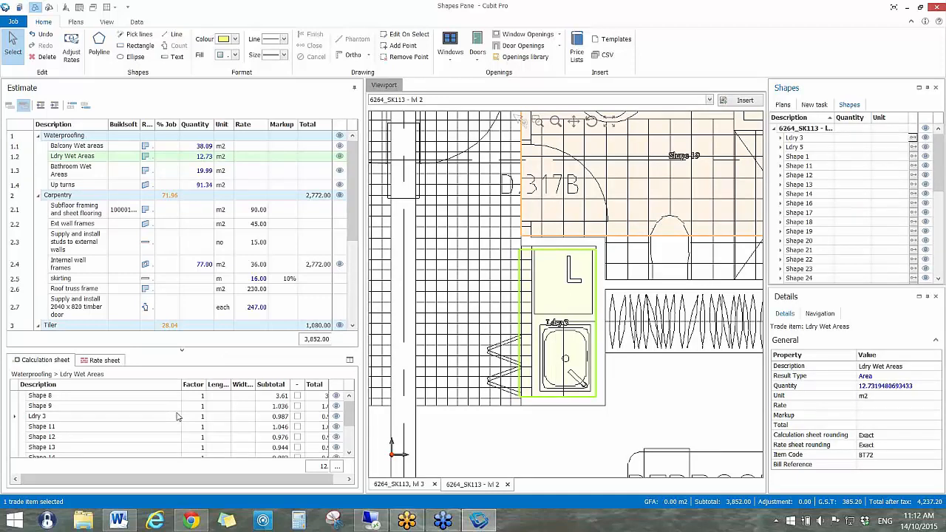
left_click(37, 418)
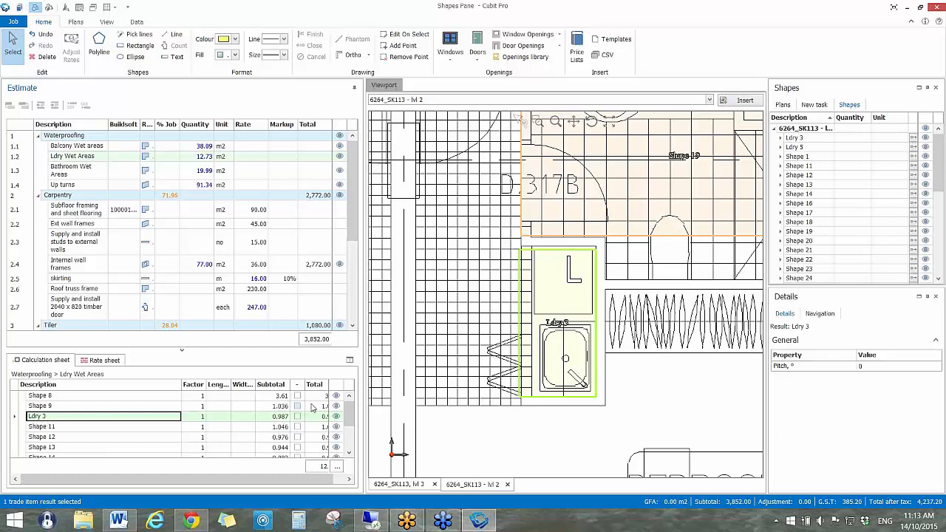
mouse_move(351, 412)
left_mouse_down()
mouse_move(352, 452)
mouse_move(349, 407)
left_mouse_up()
scroll(611, 253, "down", 2)
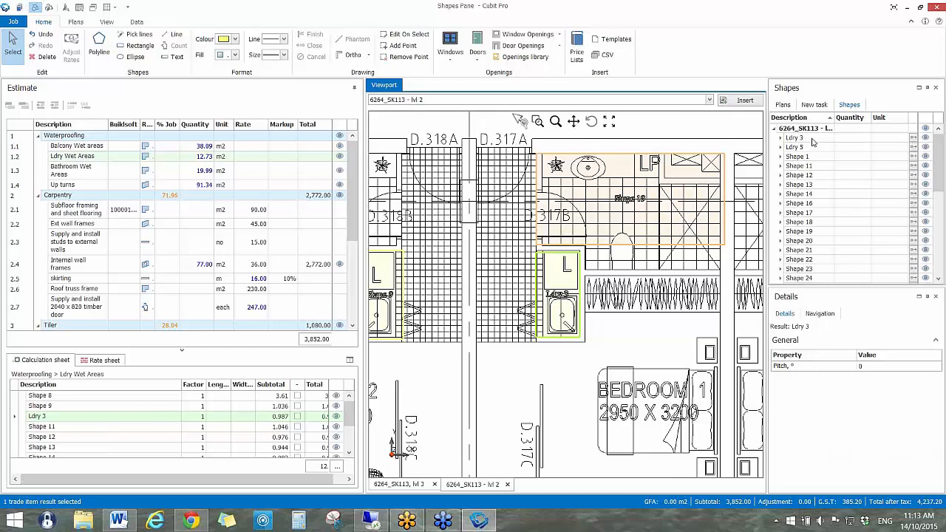
left_click(40, 418)
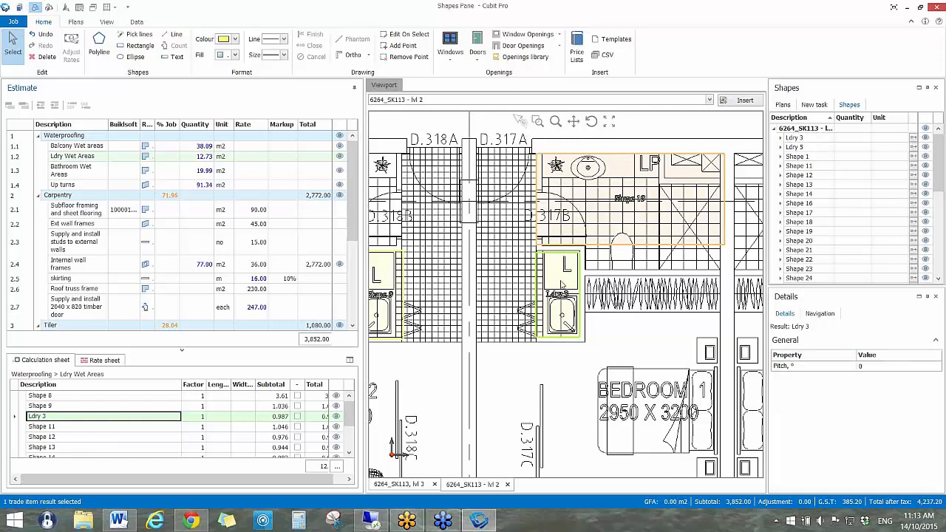
Select Shape 3 in the Up turns calculation sheet to view its wall height details and locate it on the plan
left_click(92, 186)
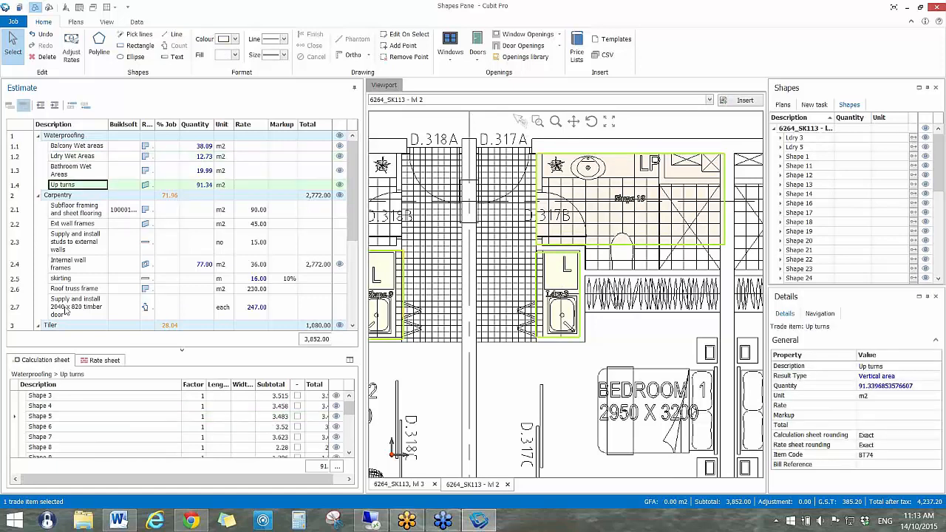
left_click(81, 400)
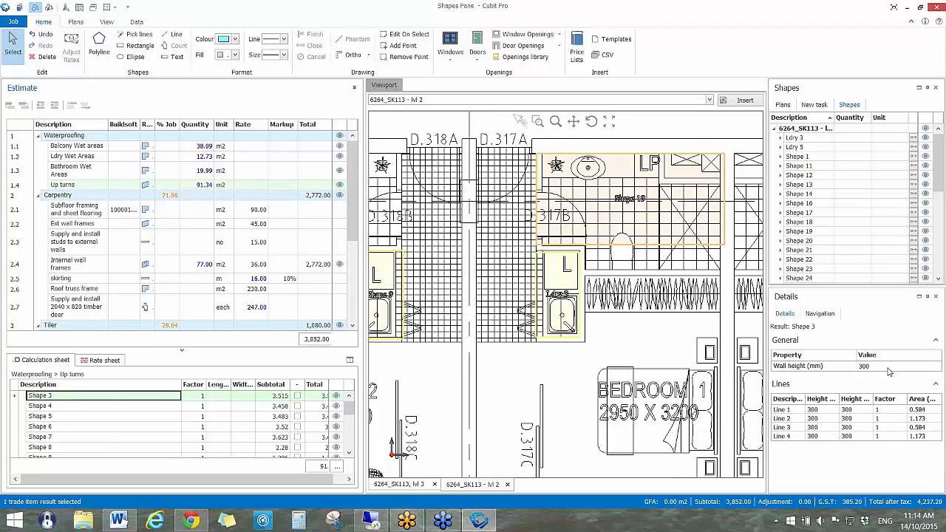
scroll(600, 342, "down", 1)
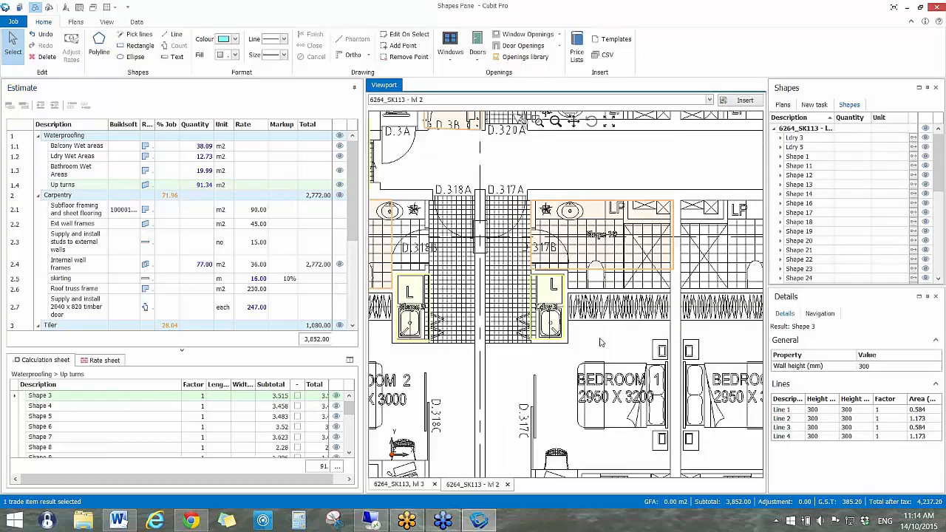
scroll(600, 342, "down", 4)
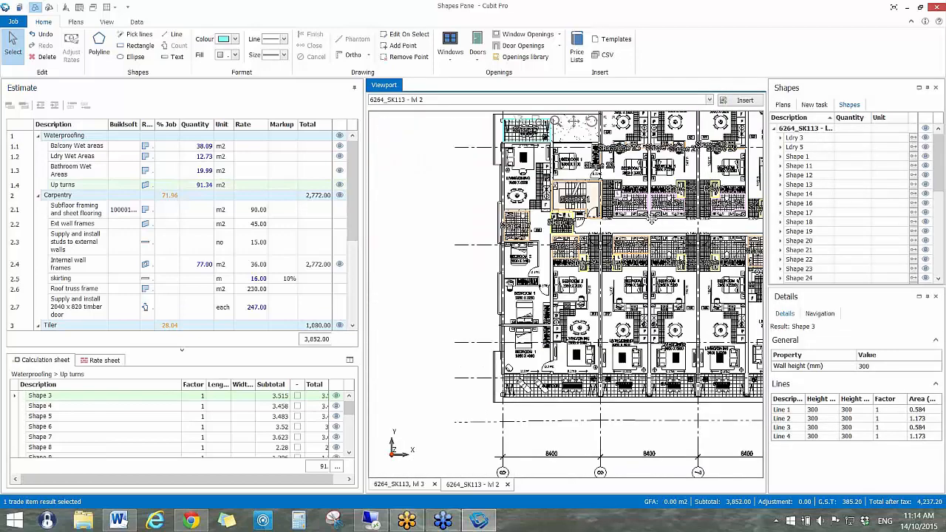
left_click_drag(651, 220, 564, 258)
left_click(173, 399)
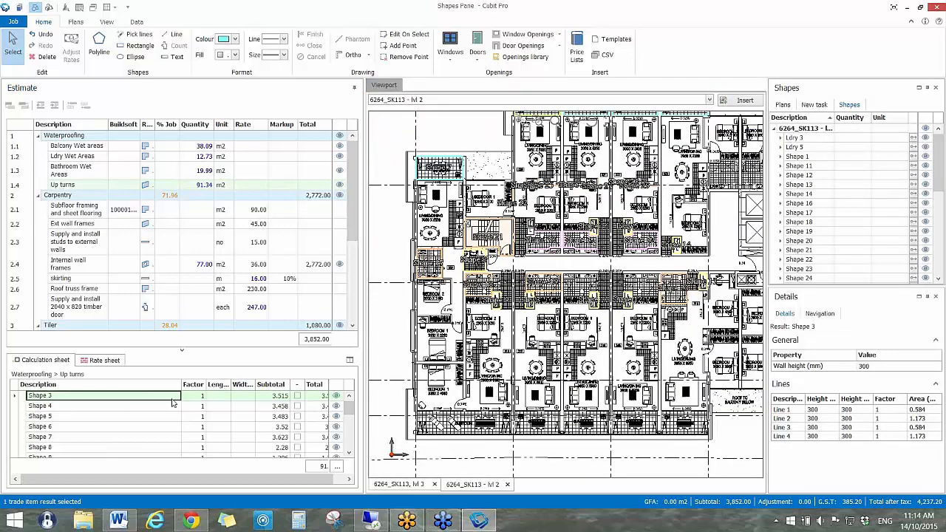
left_click_drag(499, 185, 517, 294)
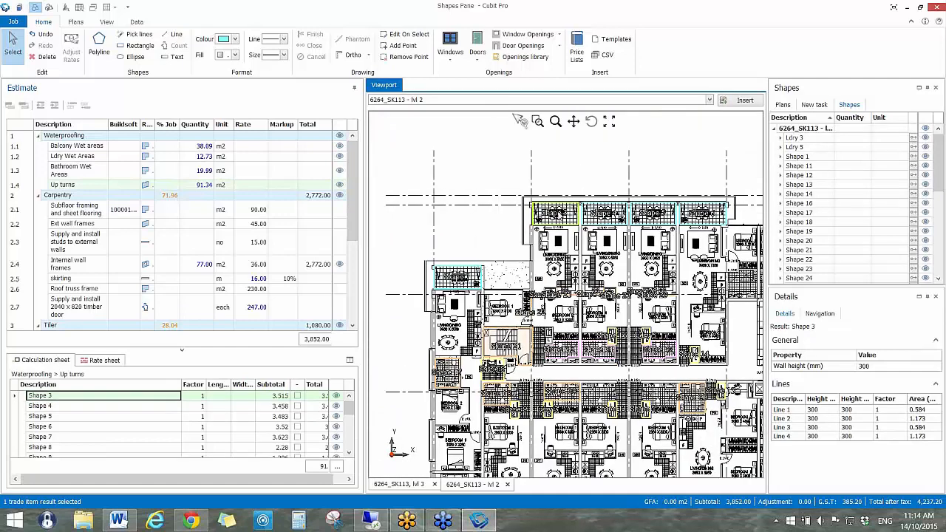
Set the wall height of Shape 3's result in the Up turns calculation sheet to 1500 mm
scroll(558, 210, "up", 4)
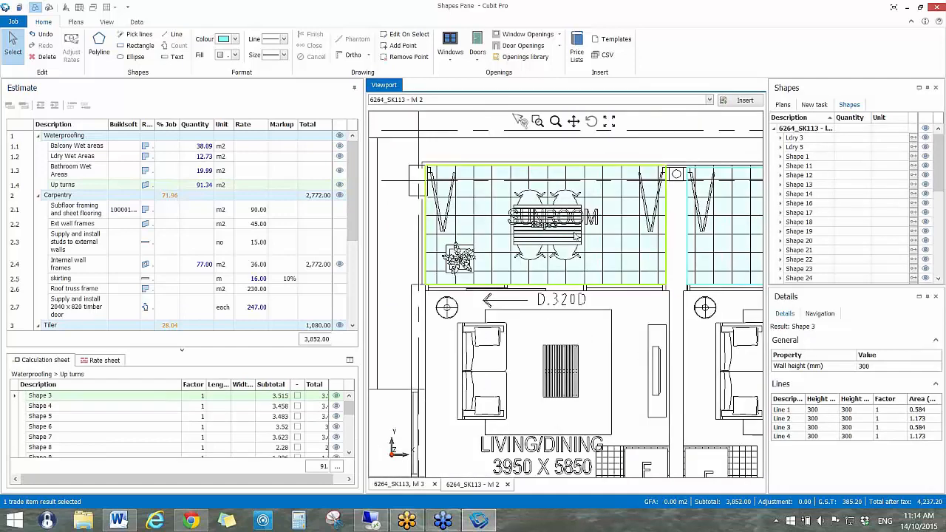
left_click(875, 366)
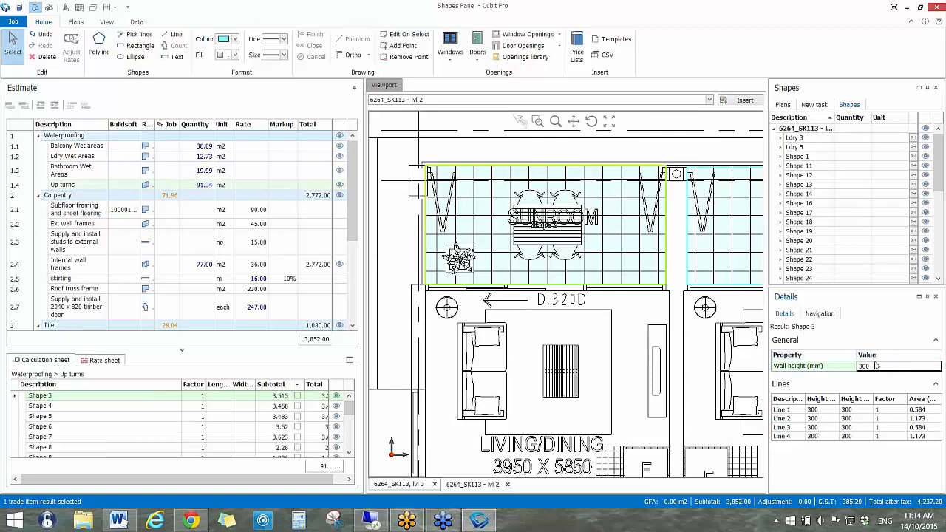
double_click(876, 366)
type("15")
left_click(276, 406)
left_click(276, 397)
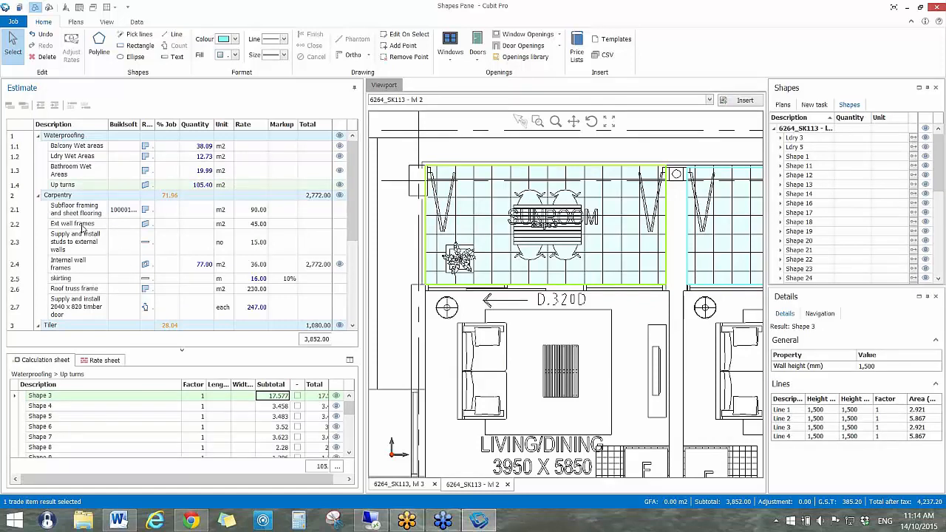
Add the sunroom's Shape 3 from the plan to the Ext wall frames trade item and select its result in the calculation sheet
left_click(82, 225)
left_click(82, 224)
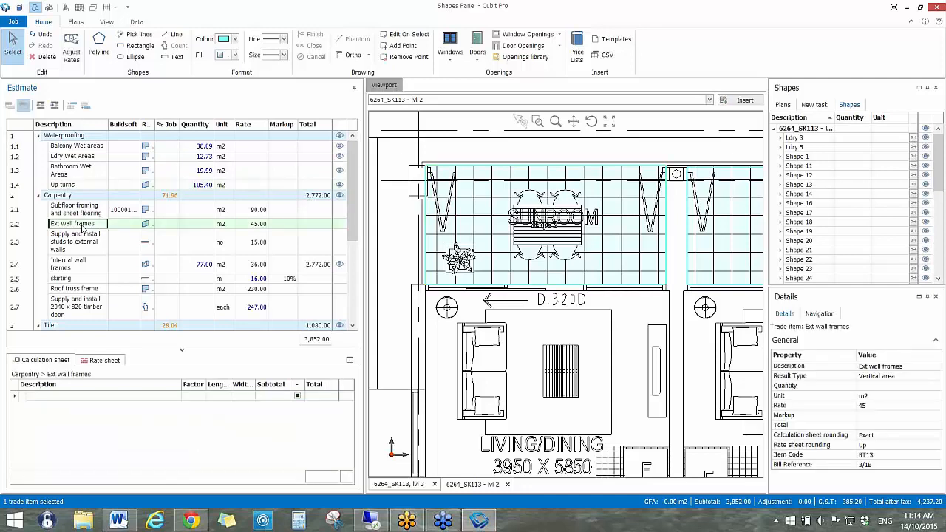
left_click(565, 233)
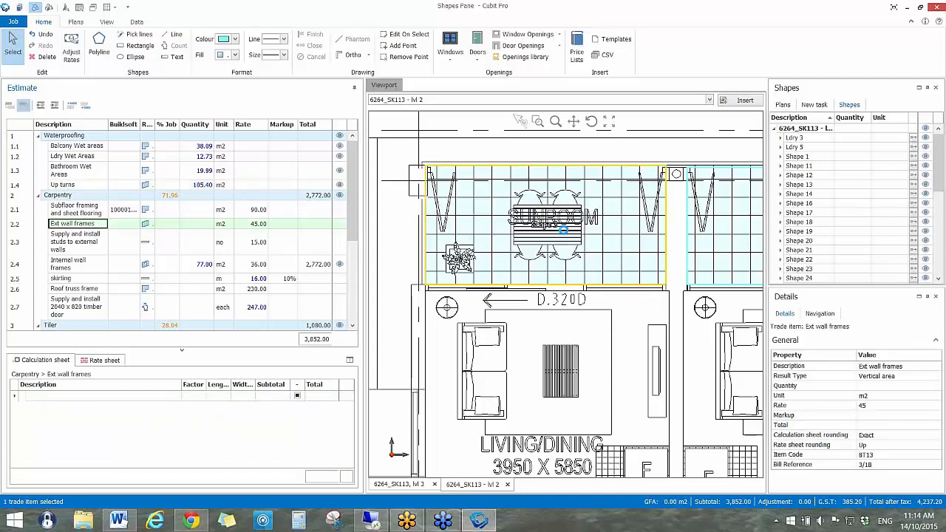
left_click_drag(305, 229, 197, 223)
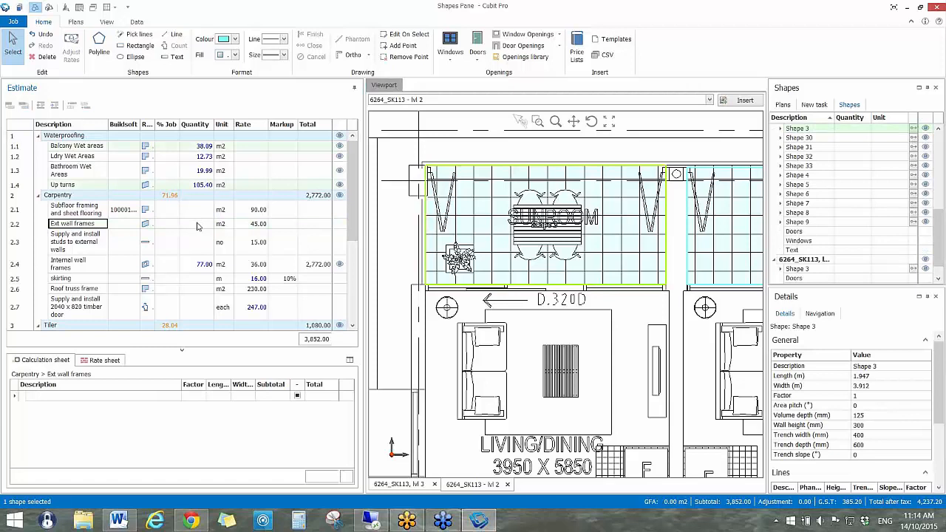
left_click(198, 223)
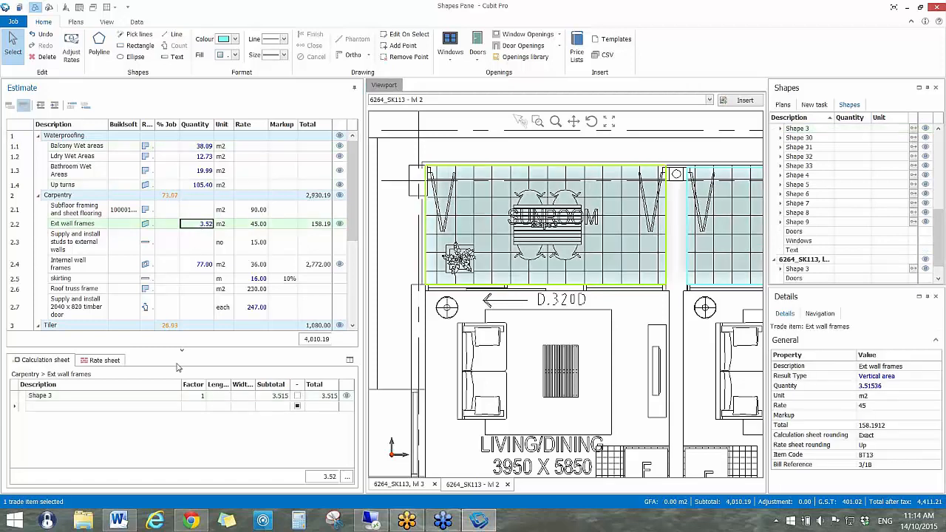
left_click(158, 396)
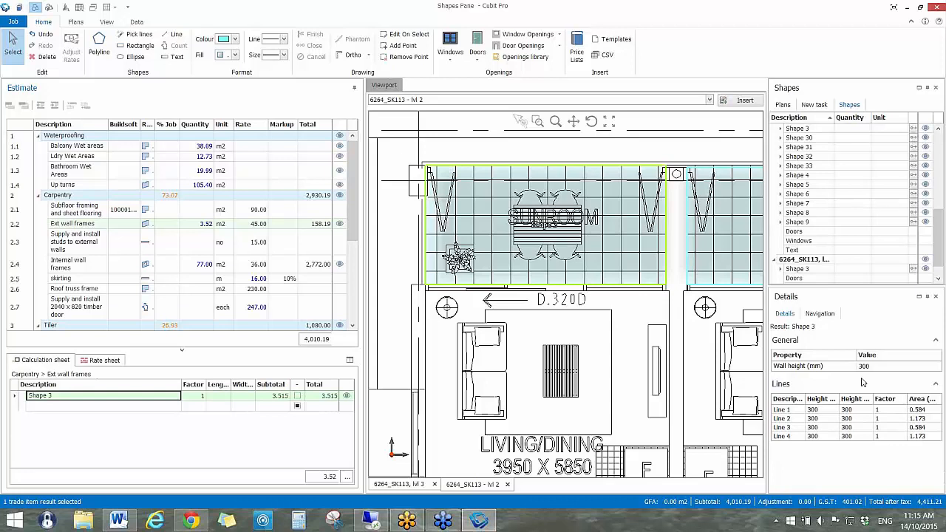
Check Shape 3's own details, and delete its result from the Ext wall frames calculation sheet
left_click(806, 128)
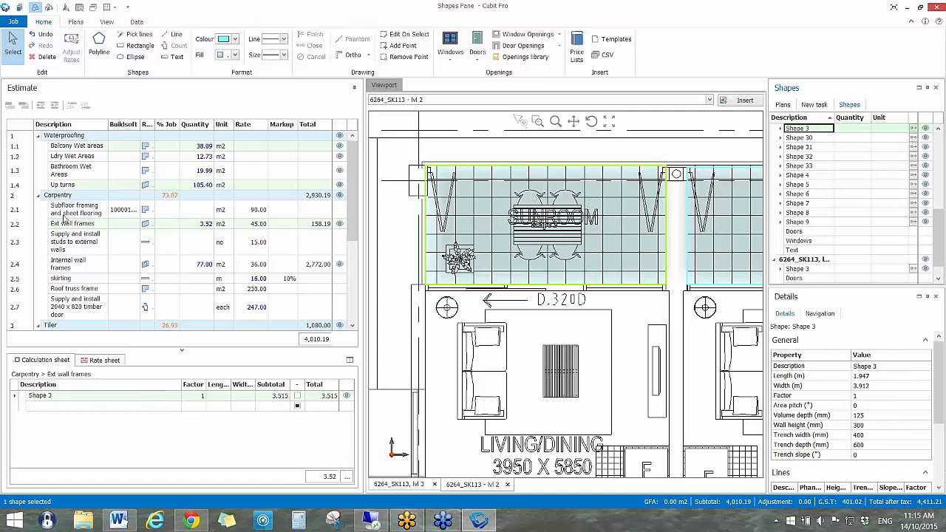
left_click(85, 397)
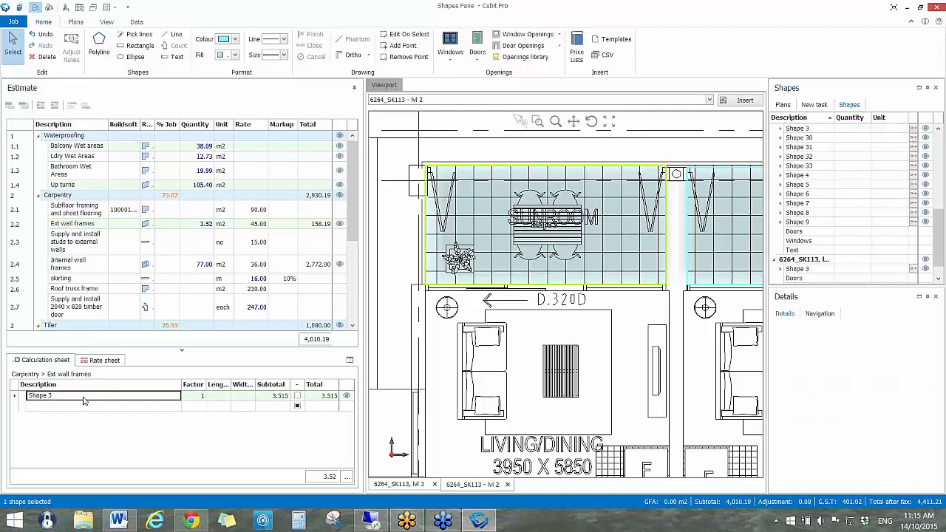
key("Delete")
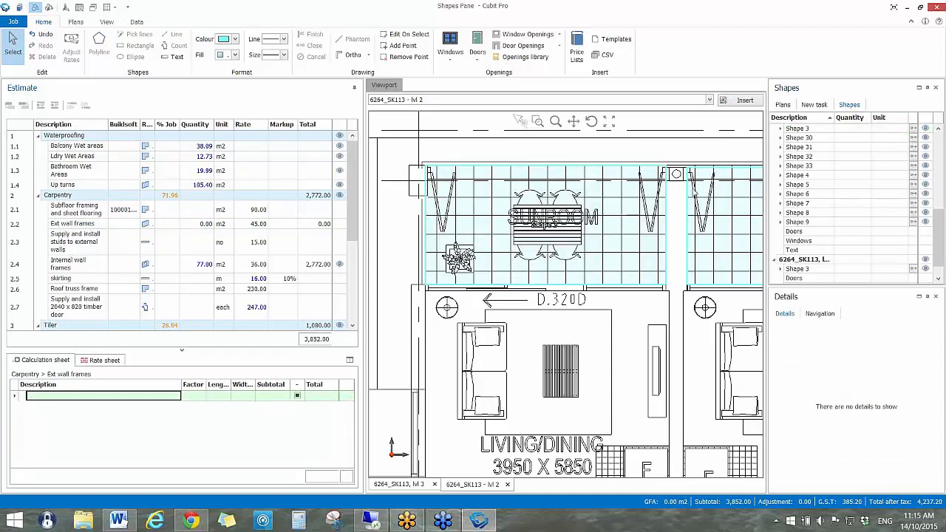
Select Shape 3 itself under the level 2 plan and set its wall height to 1500 mm
left_click(804, 130)
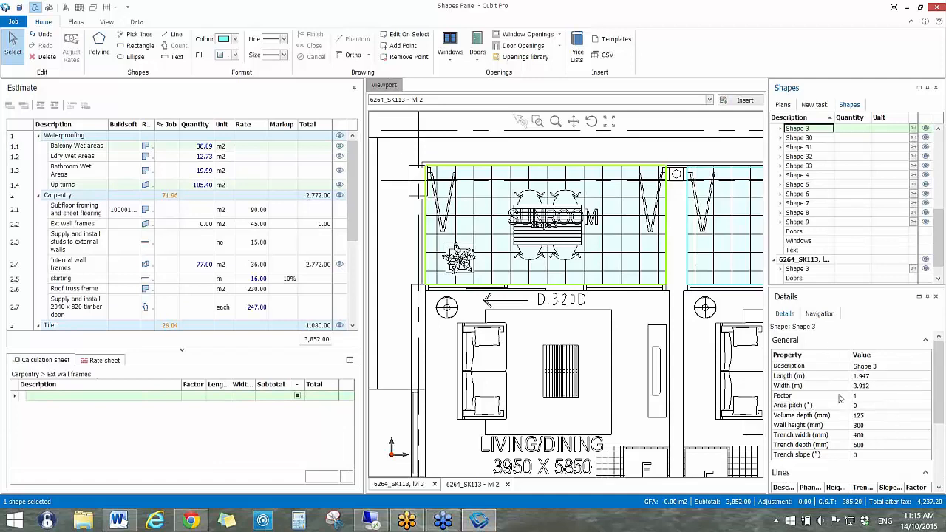
left_click(871, 426)
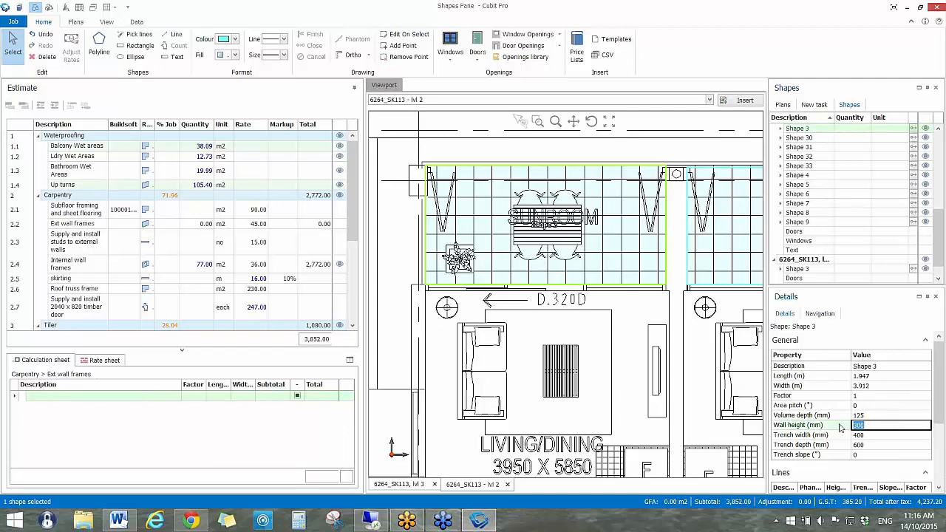
type("3")
type("500")
key("Return")
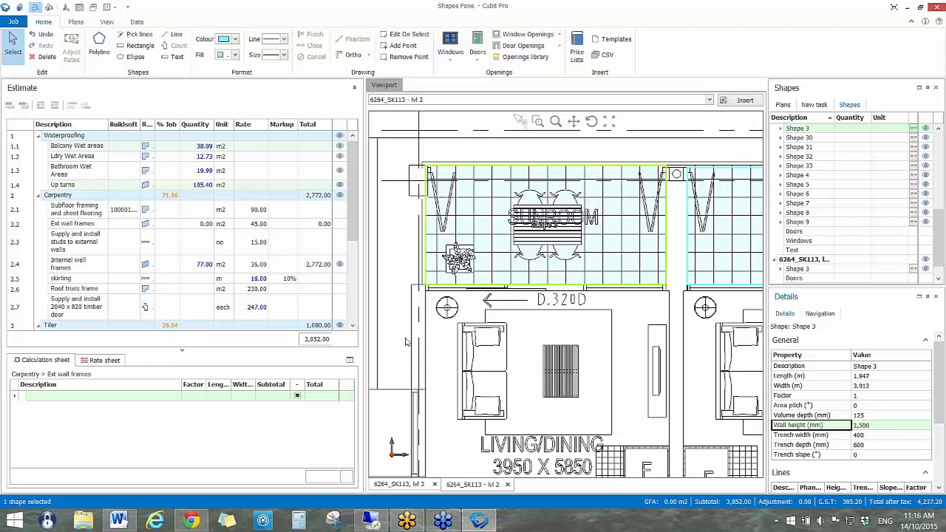
Add Shape 3 from the plan to the Ext wall frames trade item and select its result in the calculation sheet
left_click(88, 224)
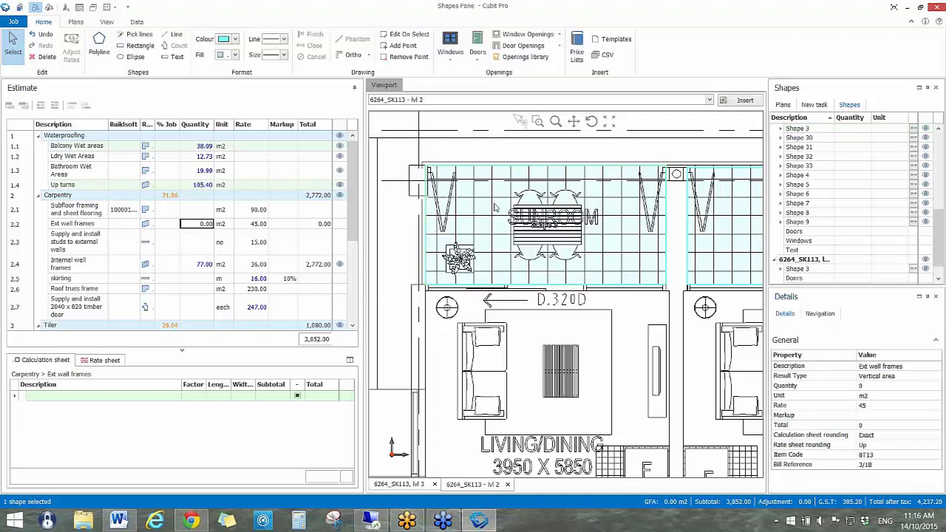
left_click(81, 224)
left_click_drag(375, 260, 101, 228)
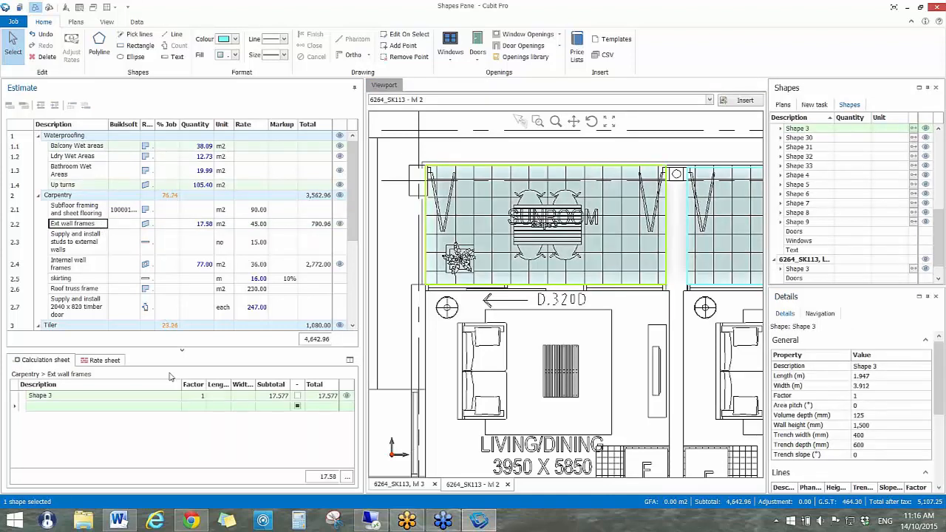
left_click(151, 399)
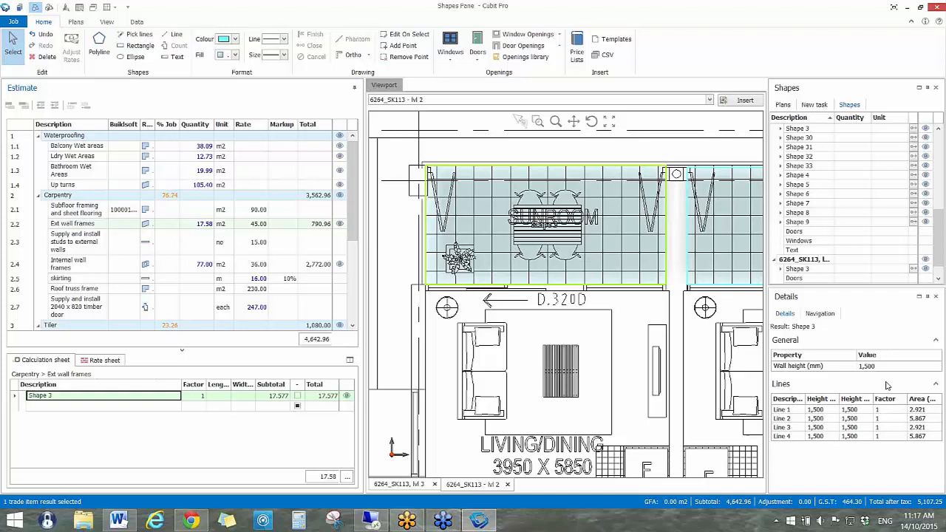
Expand Shape 3's results in the shapes list and follow its two wall results' links to Up turns and Ext wall frames
left_click(781, 130)
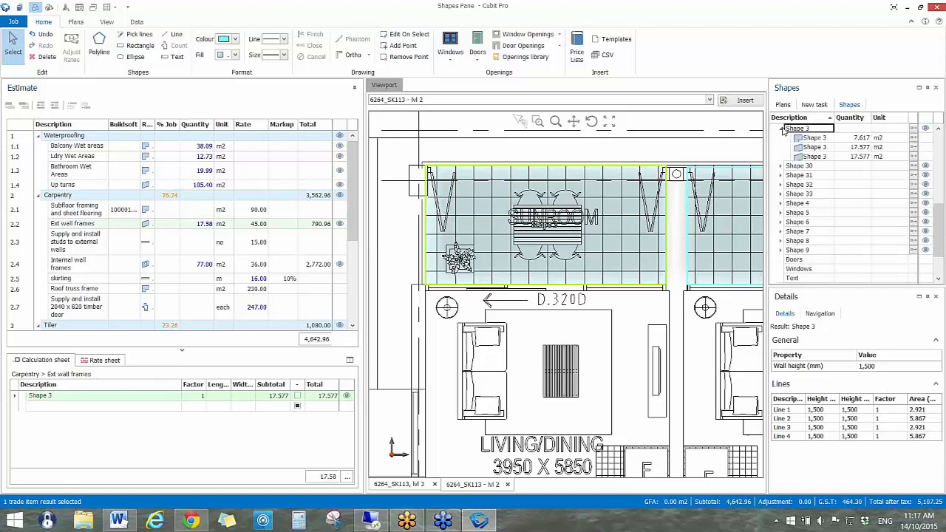
left_click_drag(939, 215, 939, 203)
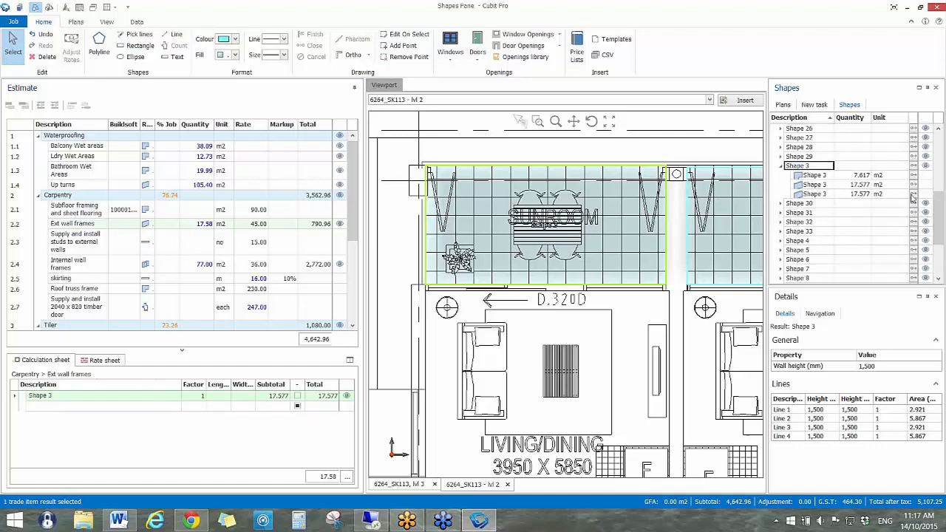
left_click(810, 175)
left_click(811, 185)
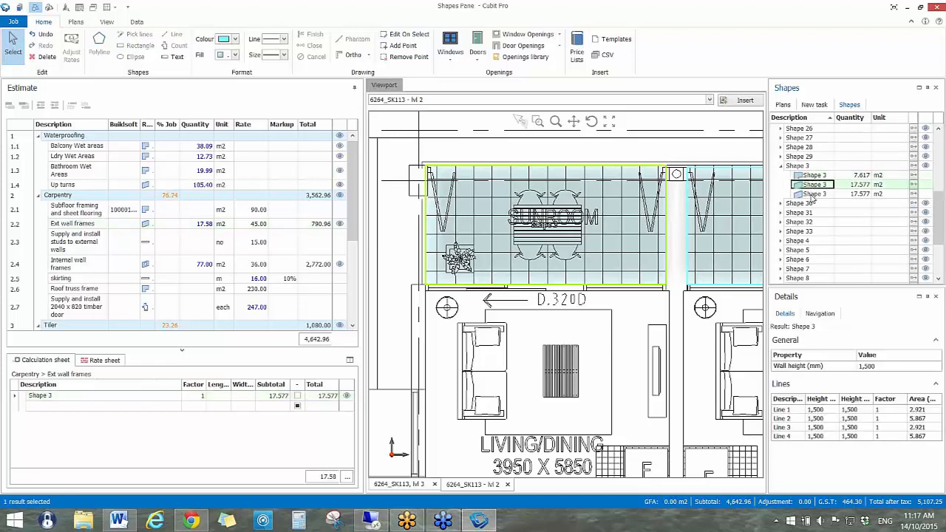
left_click(913, 185)
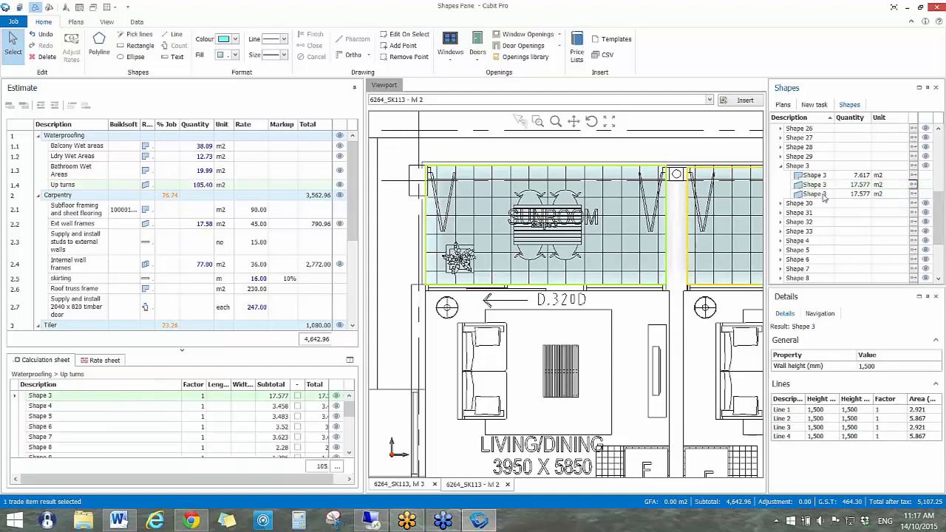
left_click(914, 194)
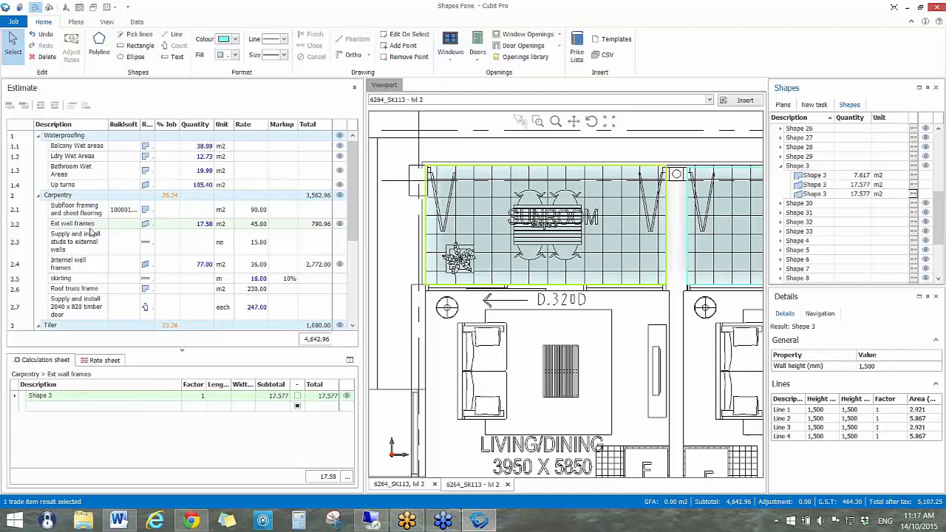
Select both of Shape 3's wall results together and set their wall height to 300 mm
left_click(823, 191)
left_click(825, 185, "ctrl")
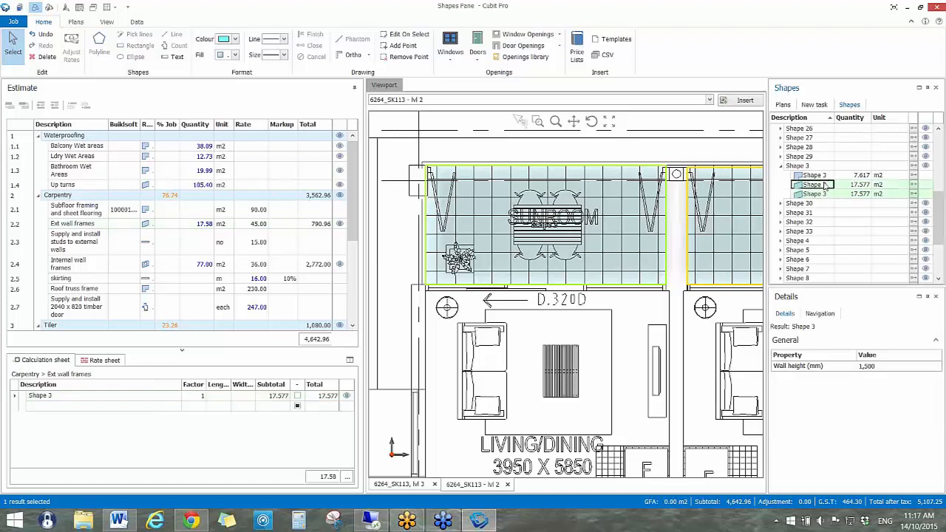
left_click(869, 367)
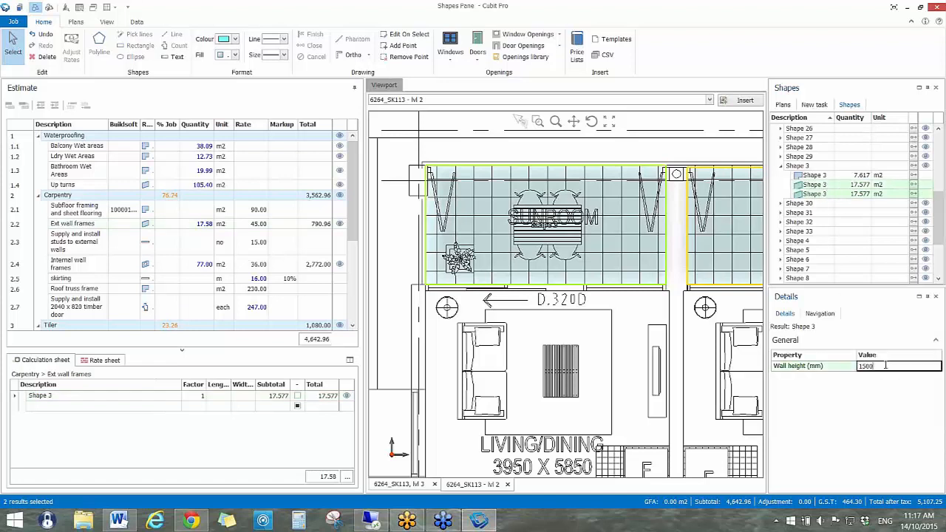
type("300")
key("Return")
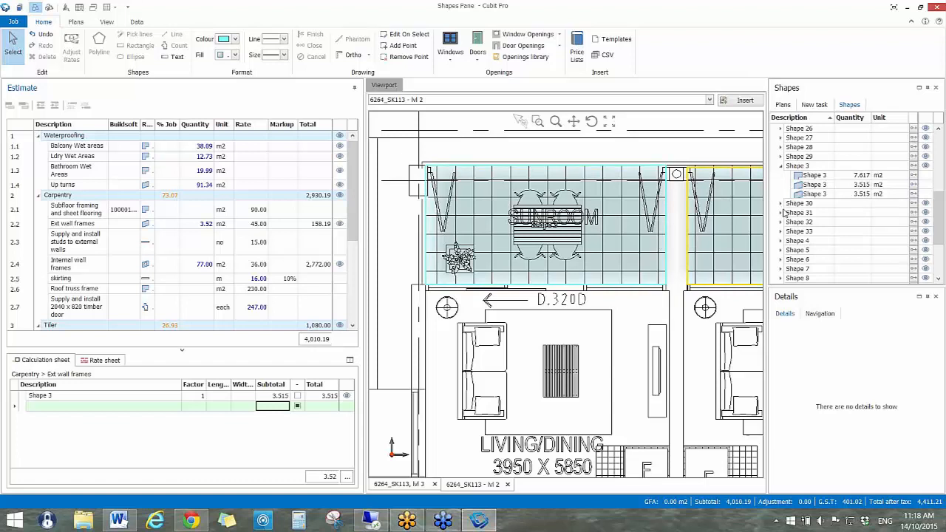
Compare the details for Shape 3's two wall results selected together, with and without its floor area result included
left_click(813, 185)
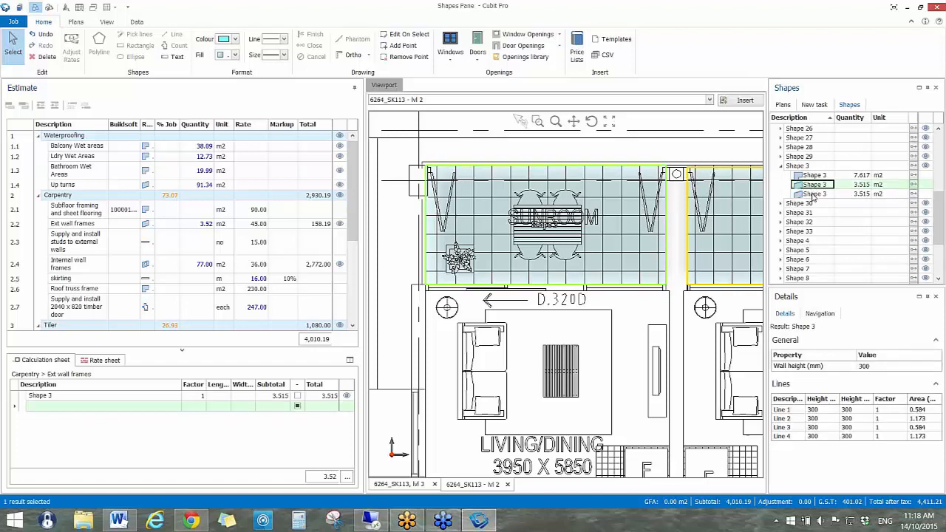
left_click(812, 193, "ctrl")
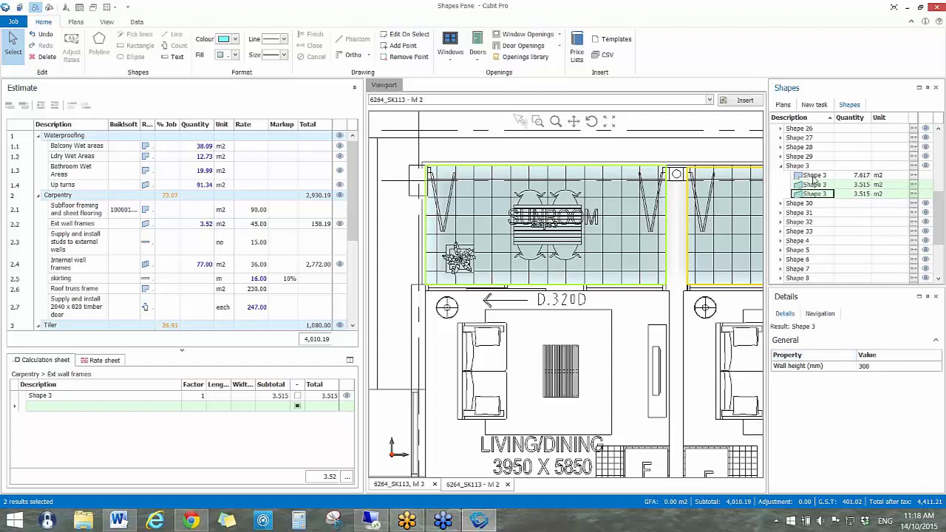
left_click(813, 176, "ctrl")
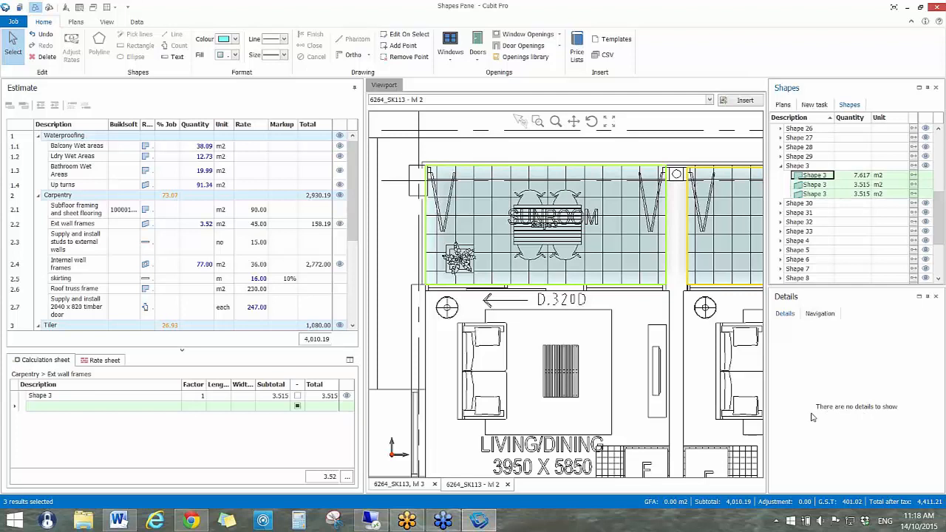
left_click(810, 177, "ctrl")
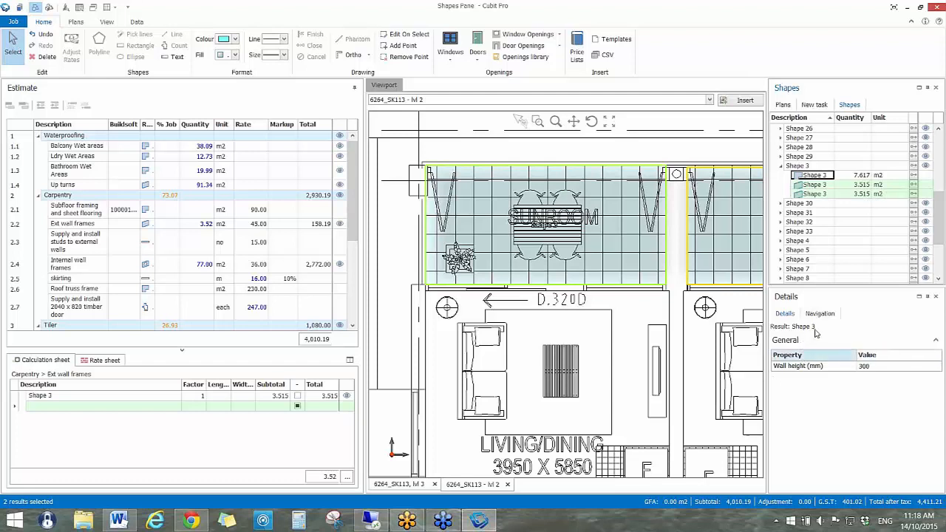
left_click(809, 213)
Select Shape 3's Ext wall frames result and highlight its Line 1 and Line 4 on the plan
left_click(816, 194)
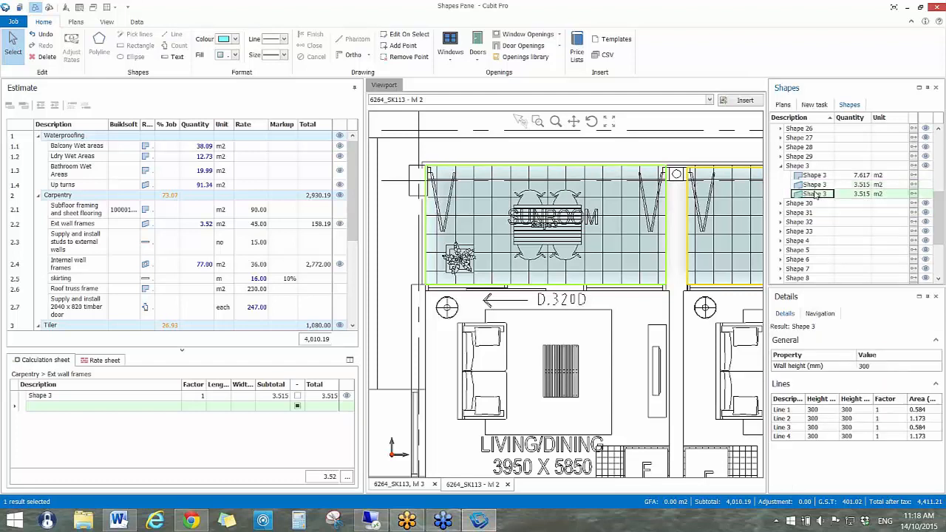
left_click(787, 411)
left_click(789, 436)
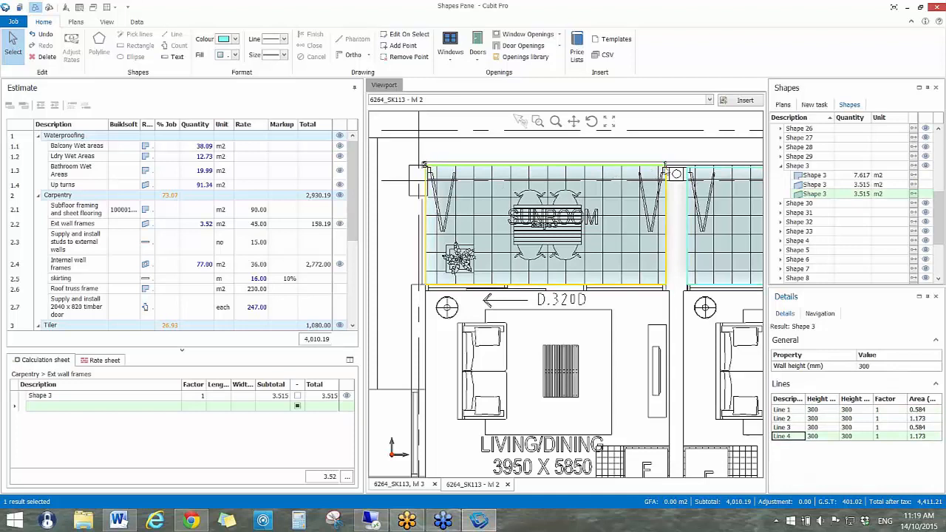
Set both heights and the factor of Line 4 to 0 in Shape 3's Ext wall frames result
left_click(817, 436)
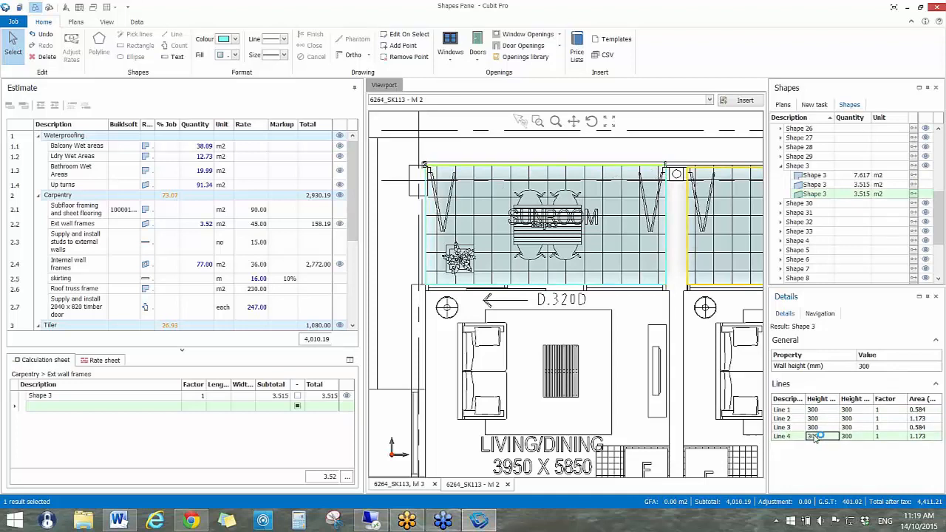
type("0")
left_click(854, 435)
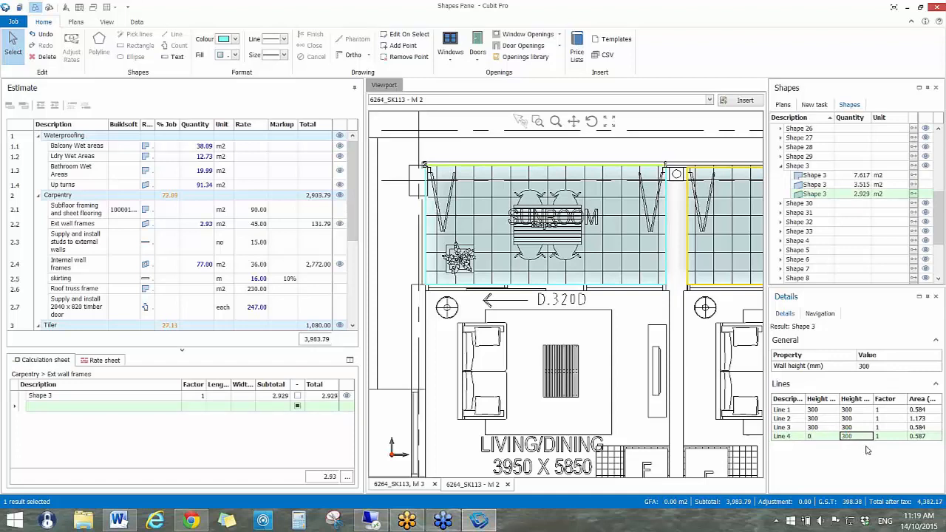
type("0")
left_click(877, 436)
type("0")
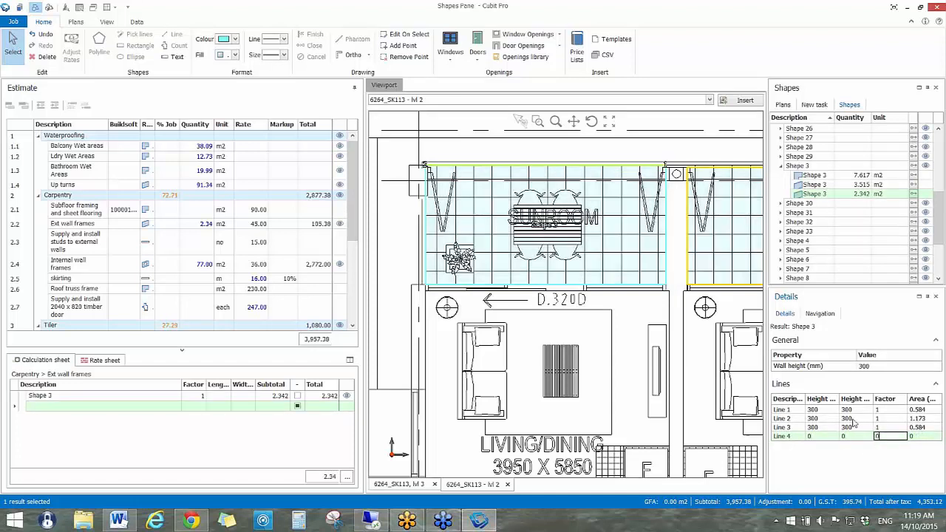
left_click(849, 418)
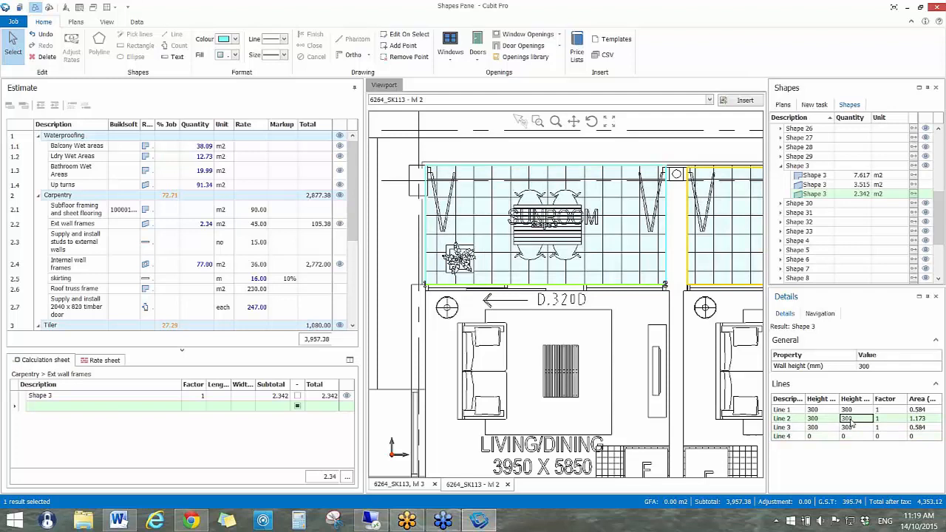
Set the description, both heights and the factor of Line 4 to 0 in Shape 3's other wall result
left_click(815, 185)
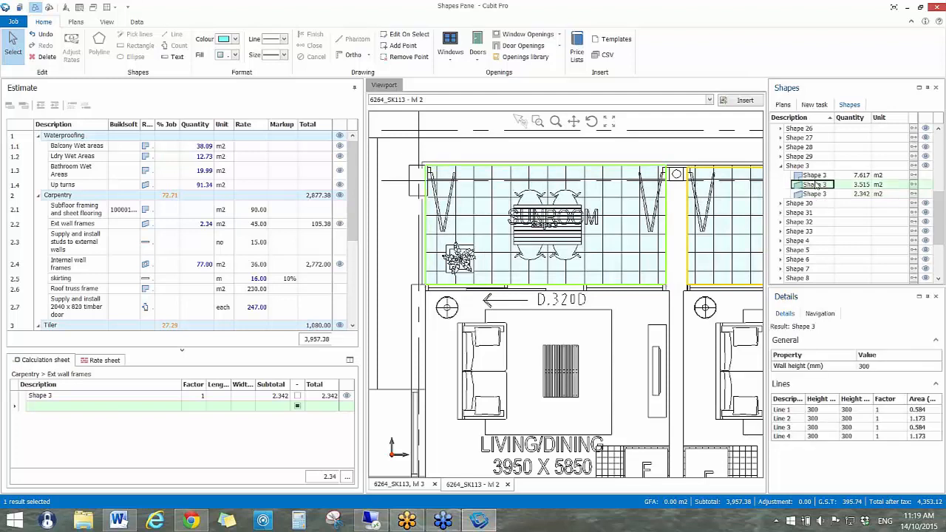
left_click(794, 437)
type("0")
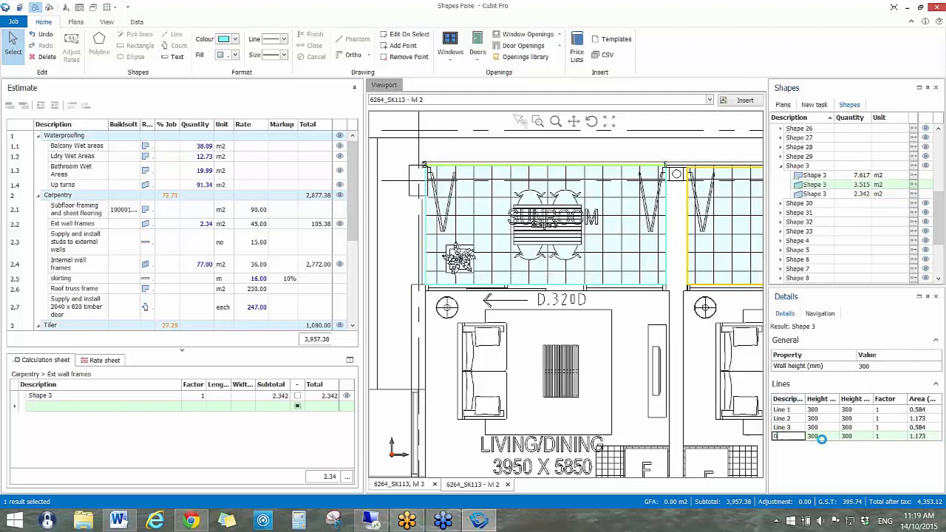
left_click(821, 438)
type("0")
left_click(846, 438)
type("0")
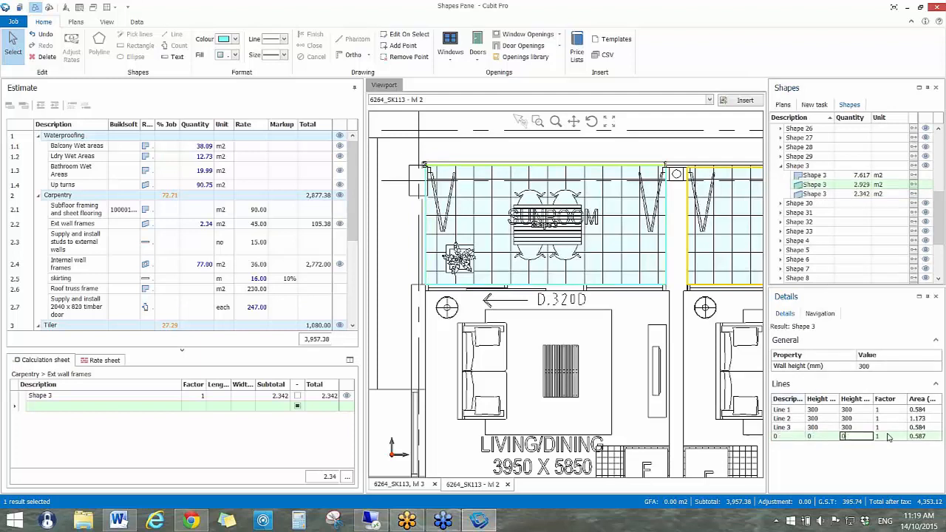
left_click(889, 437)
type("0")
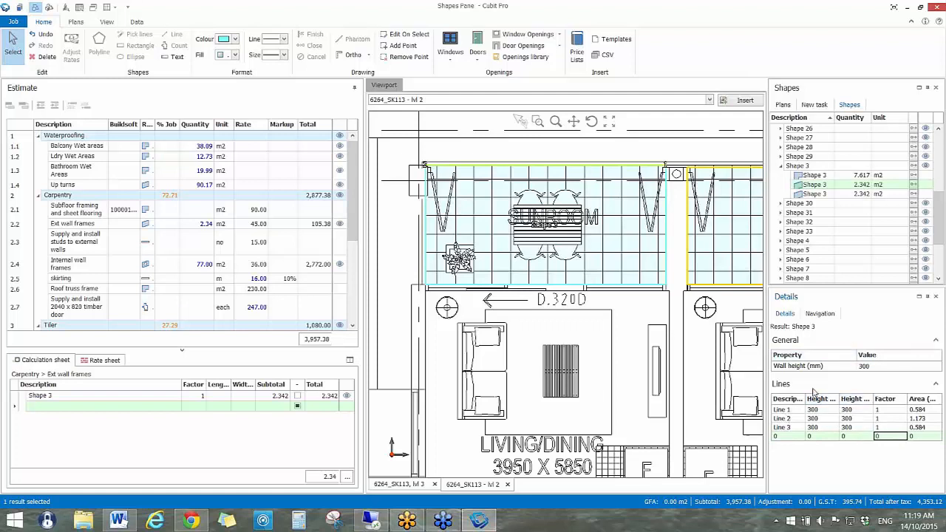
Select both of Shape 3's wall results together and view the details they share
left_click(817, 194, "ctrl")
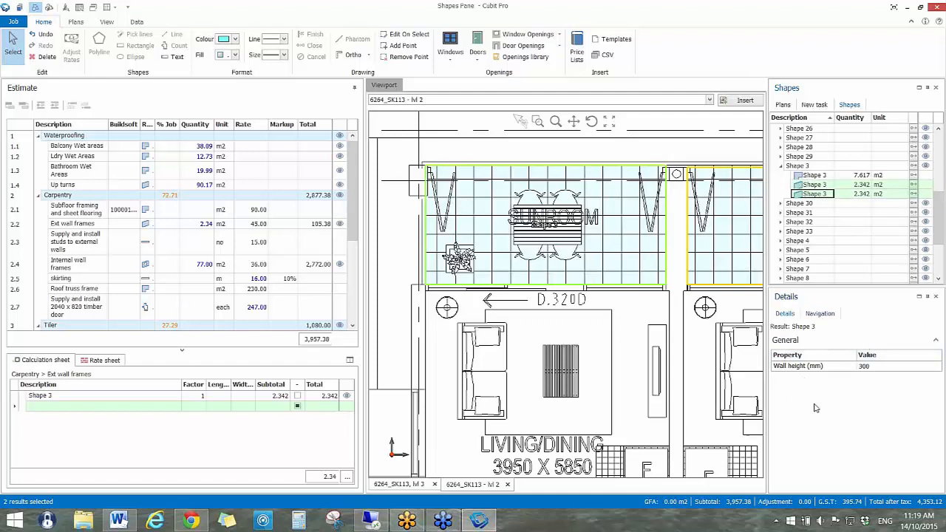
left_click(818, 201)
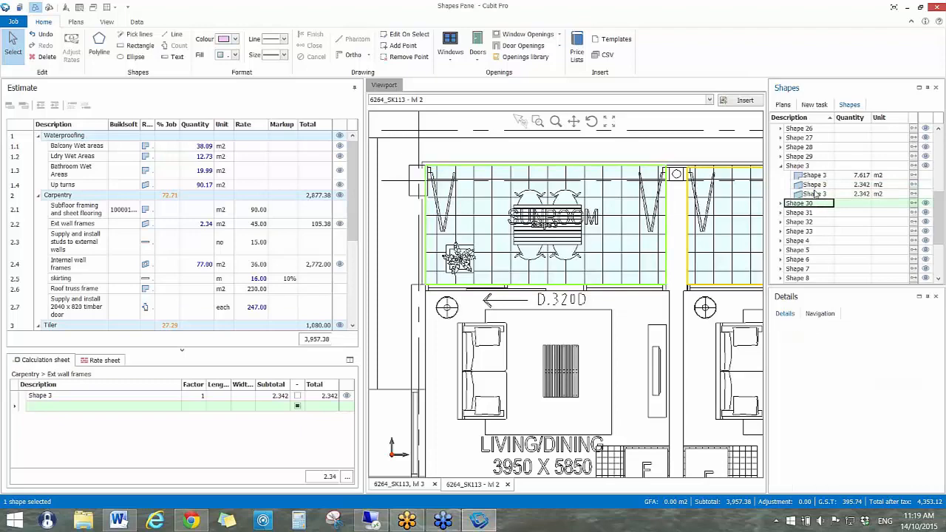
left_click(815, 193)
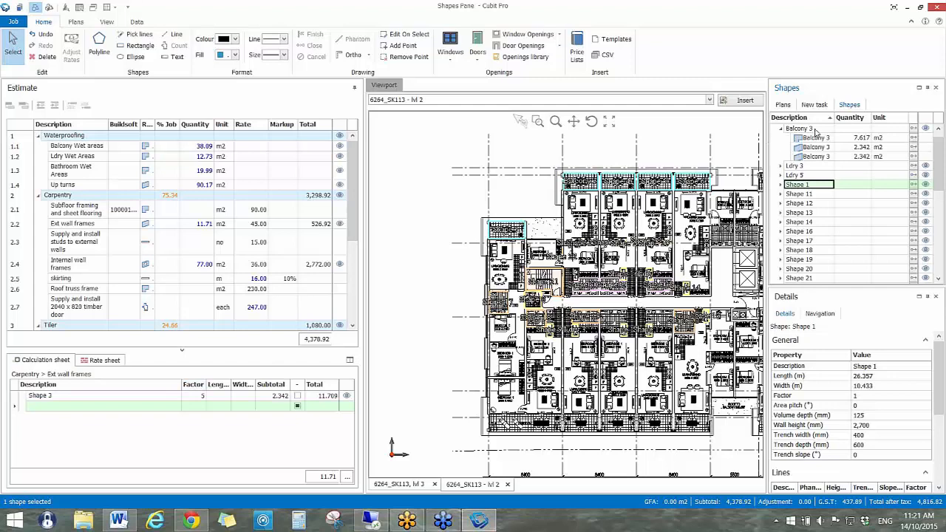
Copy the Balcony 3 shape onto the four sunrooms just past the lift core along the upper edge of the level 2 plan
scroll(594, 393, "down", 1)
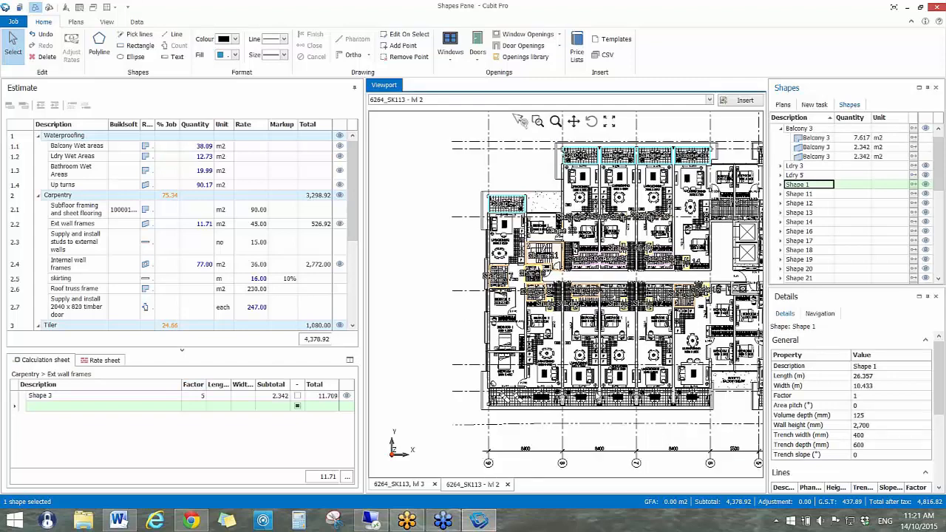
scroll(645, 298, "up", 2)
left_click_drag(705, 317, 521, 348)
left_click_drag(589, 240, 582, 322)
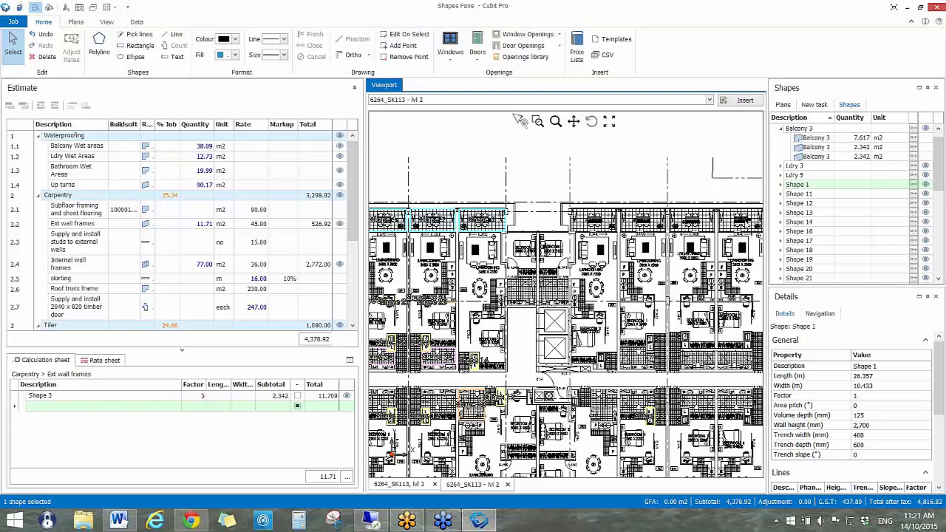
left_click(804, 132)
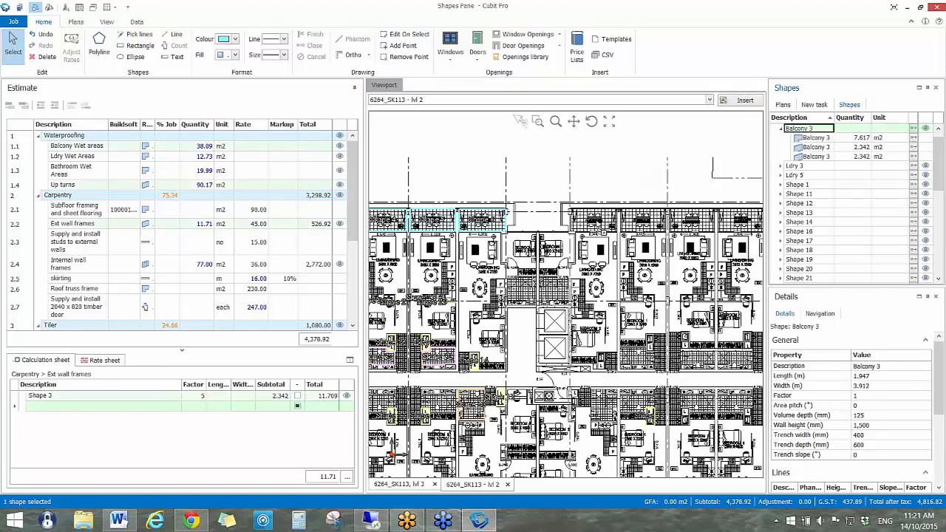
left_click_drag(597, 226, 595, 223)
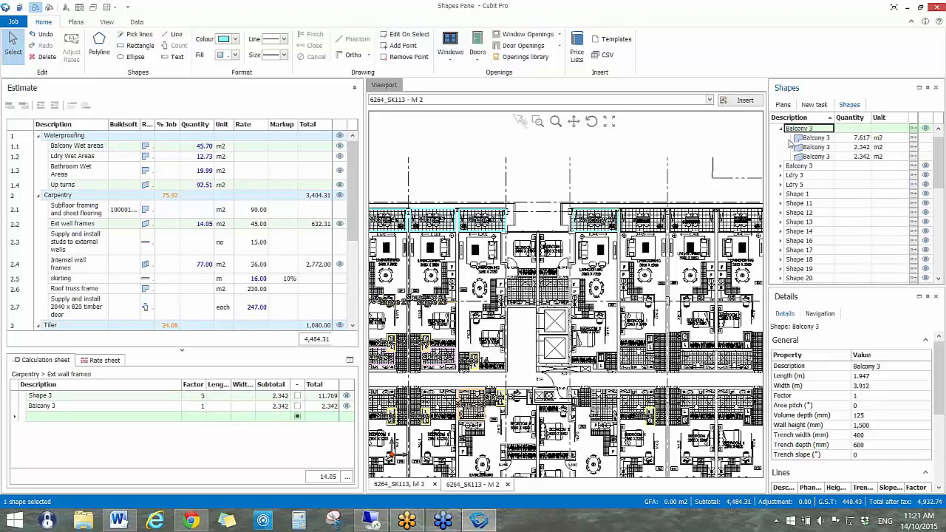
left_click_drag(802, 129, 693, 222)
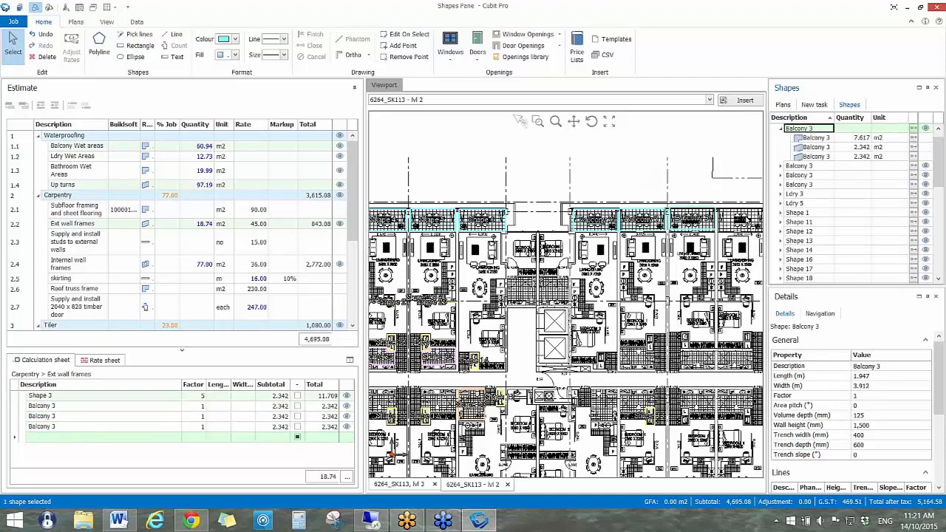
left_click_drag(721, 234, 742, 220)
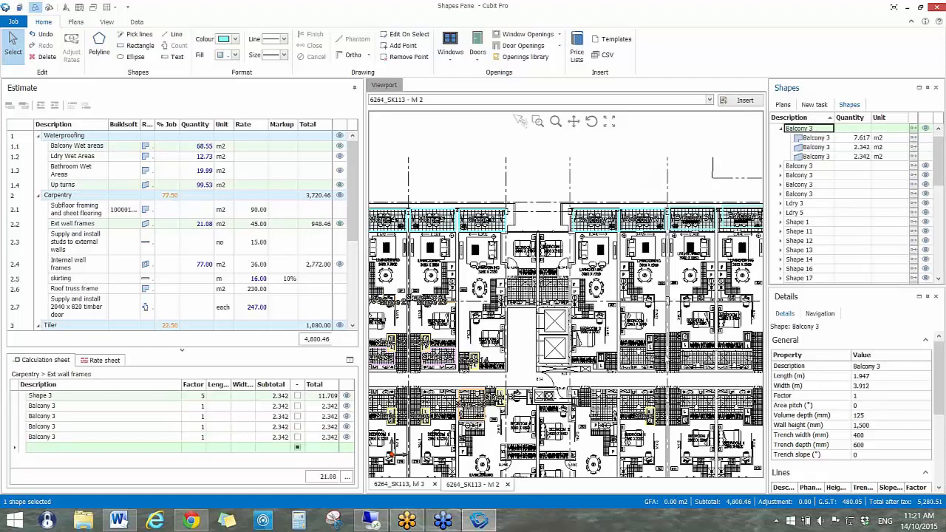
left_click(680, 359)
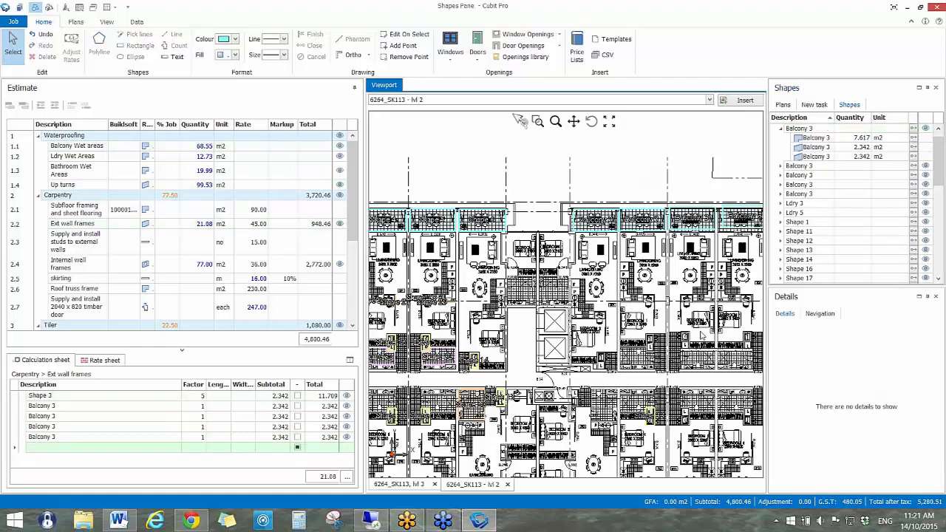
Place another copy of Balcony 3 on the next untraced sunroom in the same row of the level 2 plan
left_click_drag(698, 329, 604, 333)
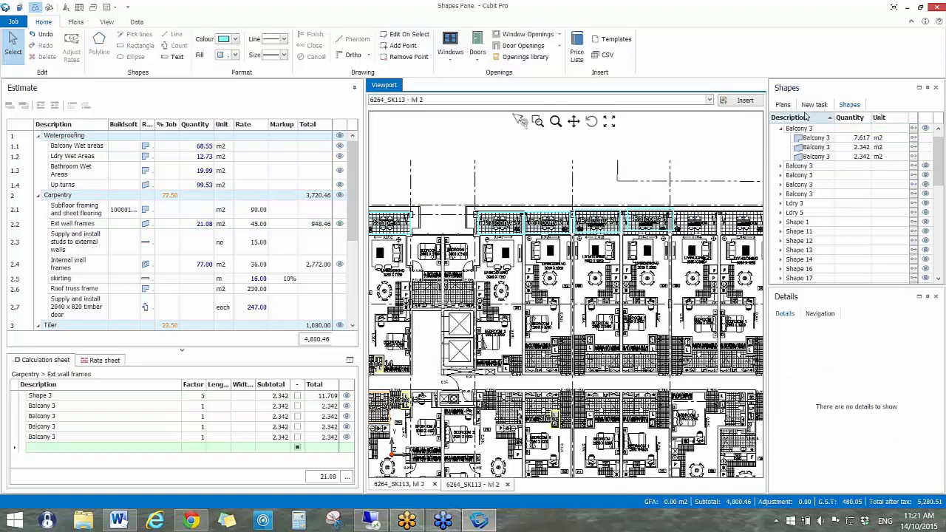
left_click(800, 129)
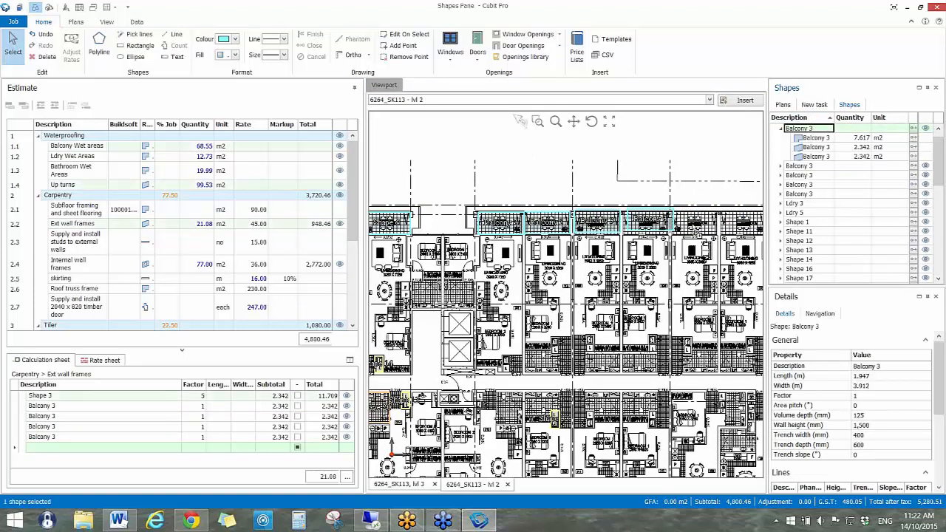
left_click(694, 227)
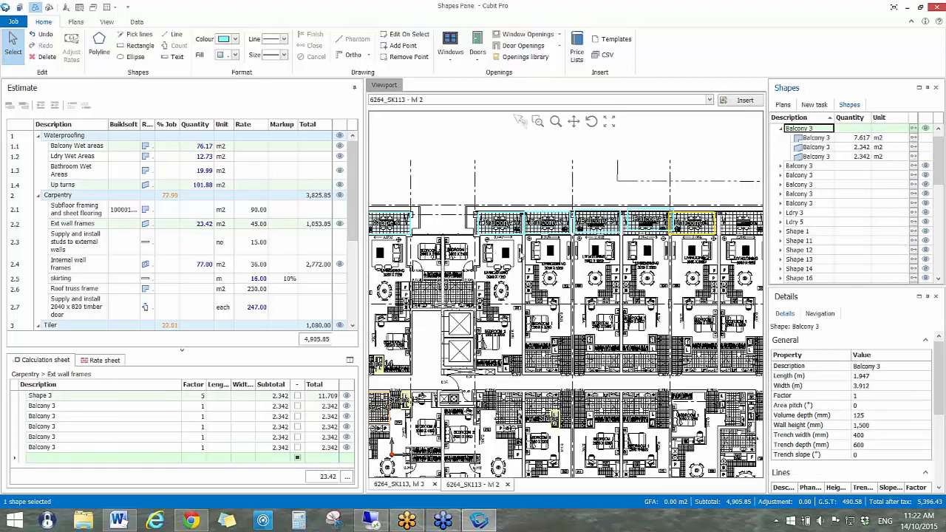
left_click(511, 242)
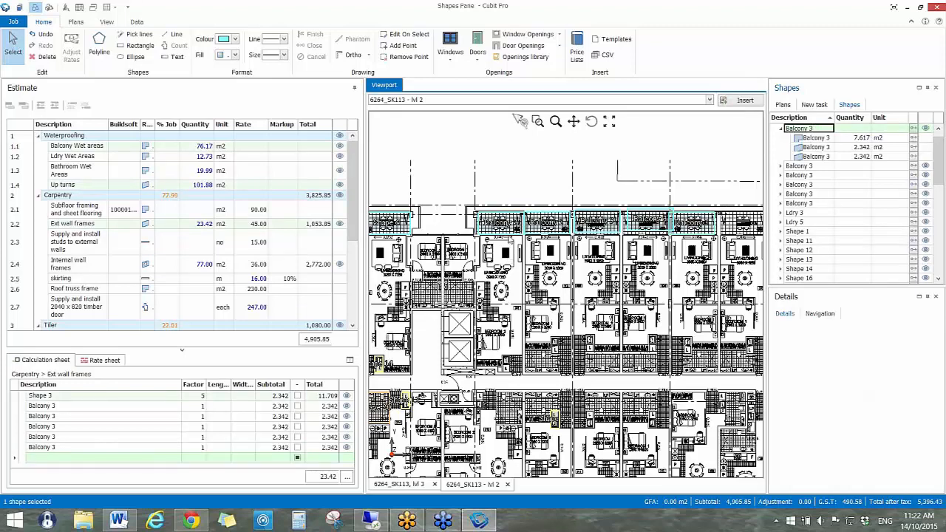
Move the copied balcony shape at unit D.301D to line up with the edges of its sunroom
scroll(503, 222, "up", 5)
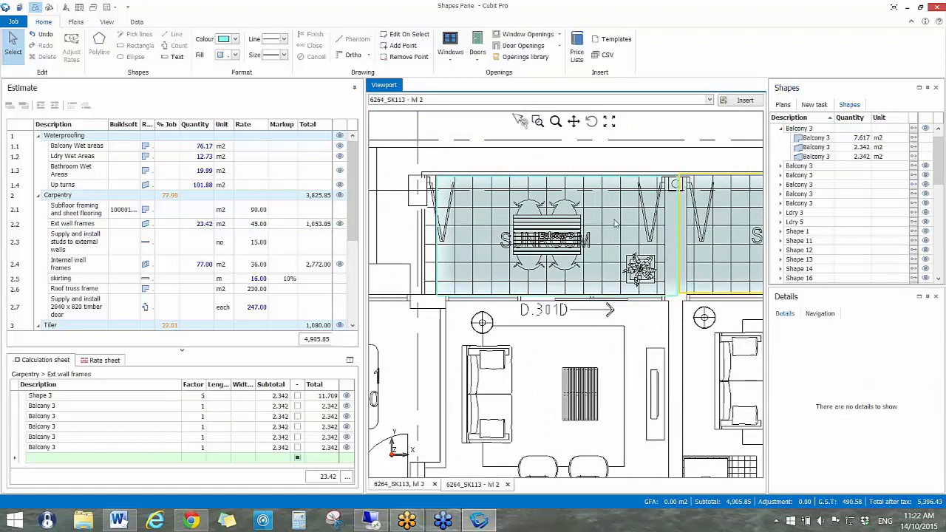
left_click(555, 236)
left_click(556, 235)
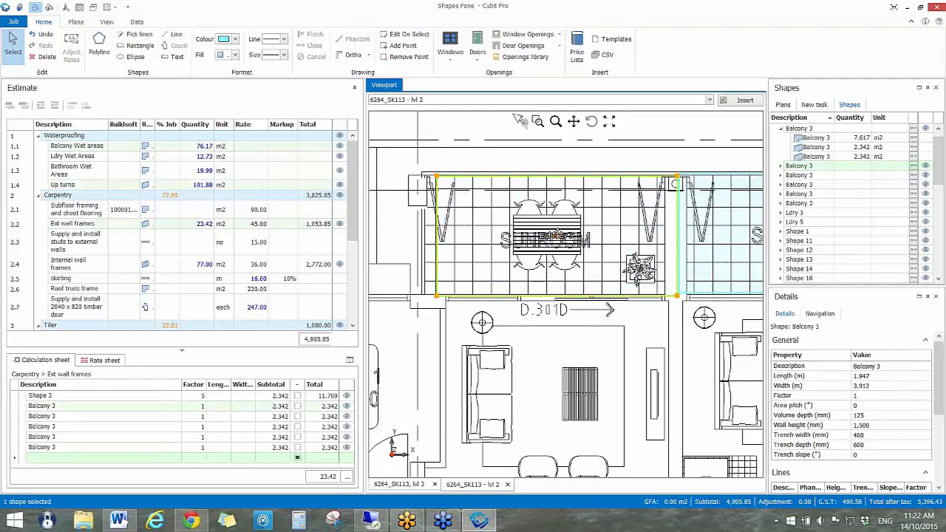
left_click_drag(555, 235, 543, 236)
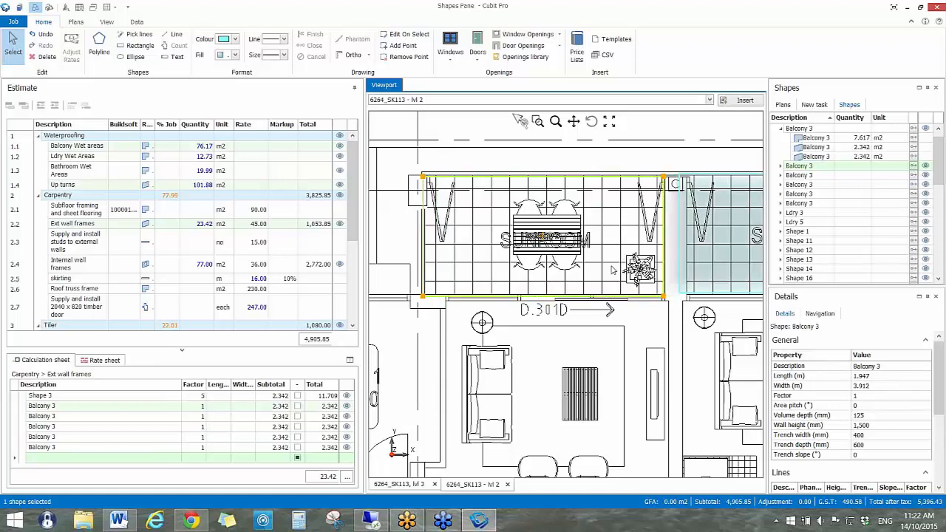
Shorten the copied balcony shape at D.302D to about 2.45 m wide by moving its edge nearest D.301D inward
scroll(637, 227, "down", 5)
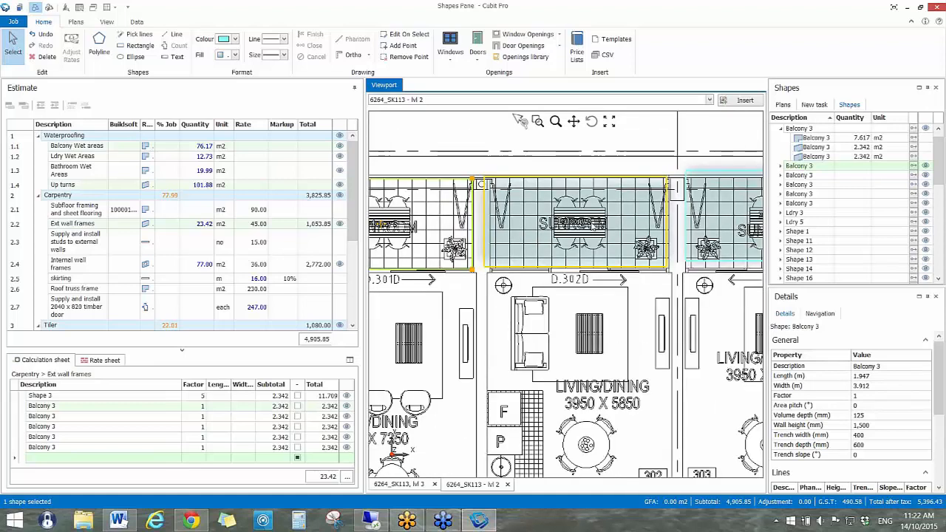
left_click(594, 217)
scroll(595, 216, "up", 1)
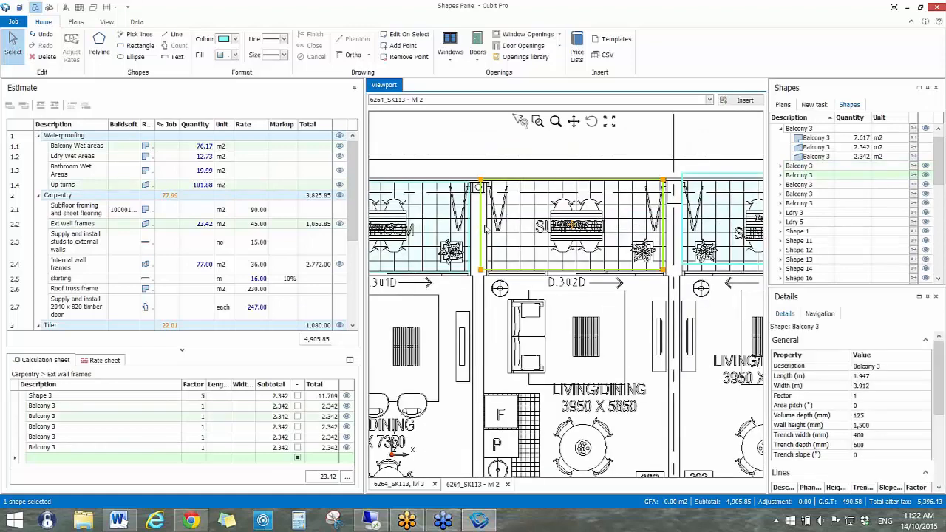
left_click_drag(486, 229, 551, 231)
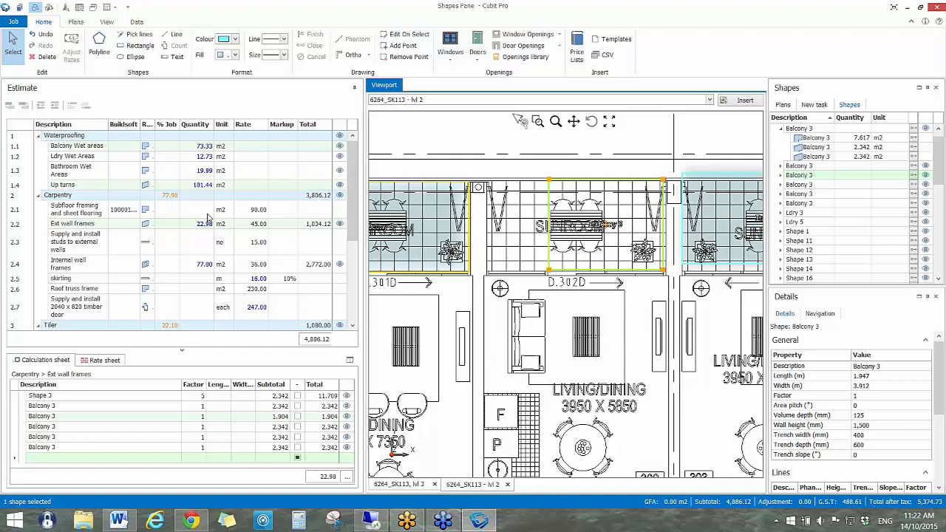
Rename the shortened balcony shape at D.302D as Balcony 4
left_click_drag(500, 193, 550, 201)
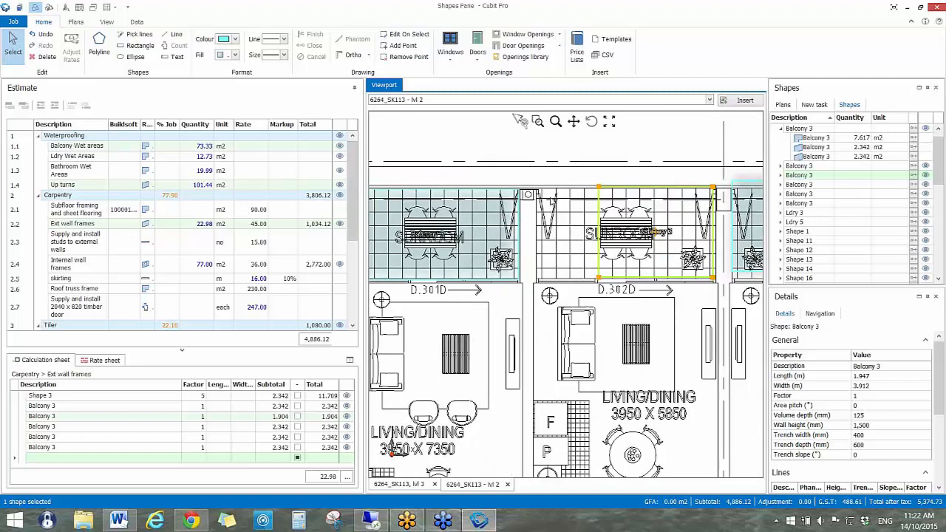
scroll(550, 200, "up", 2)
left_click(809, 177)
left_click(820, 177)
left_click(820, 176)
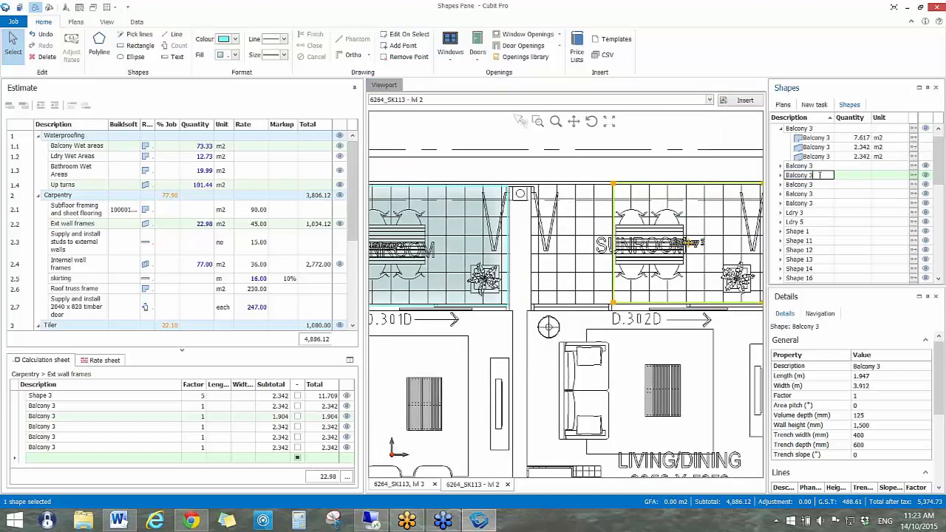
Rename the copied balcony shape at D.301D as Balcony 5 and one of the remaining copies as Balcony 6
left_click(825, 167)
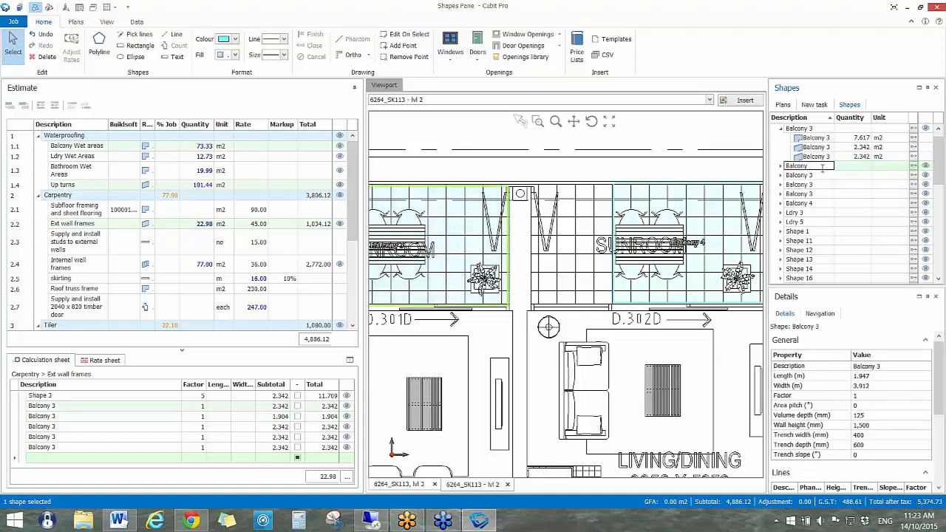
type("5")
key("Return")
left_click(818, 175)
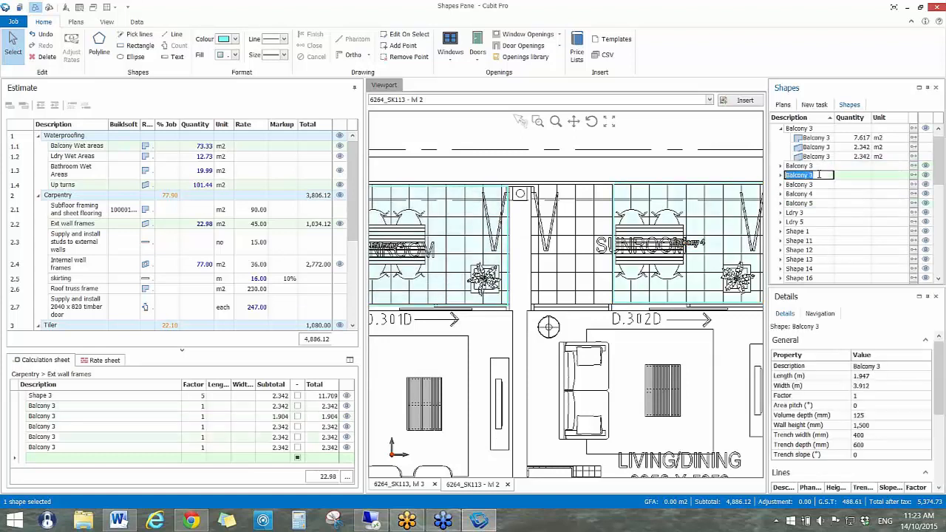
left_click(818, 174)
key("Return")
Select Balcony 4 on the plan and review its details alongside the Ext wall frames calculation sheet rows
left_click(612, 216)
left_click_drag(430, 274, 463, 238)
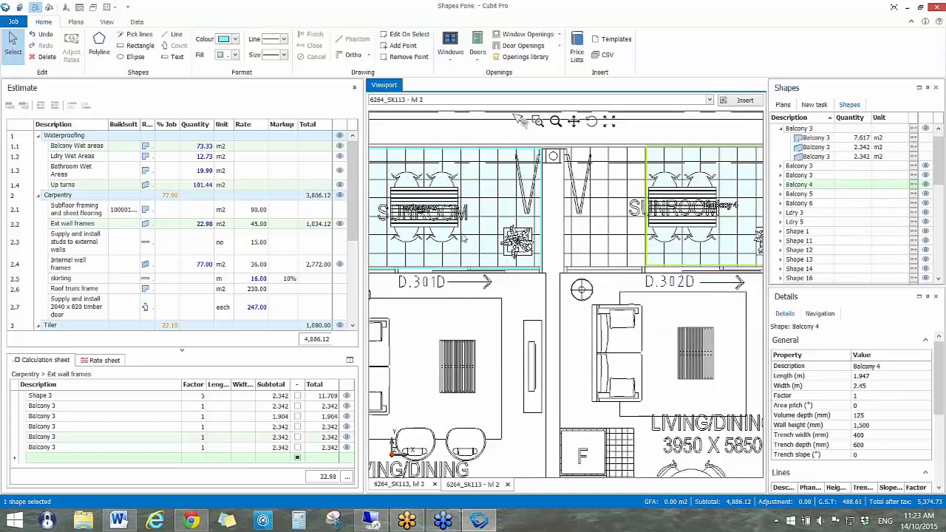
scroll(86, 442, "down", 3)
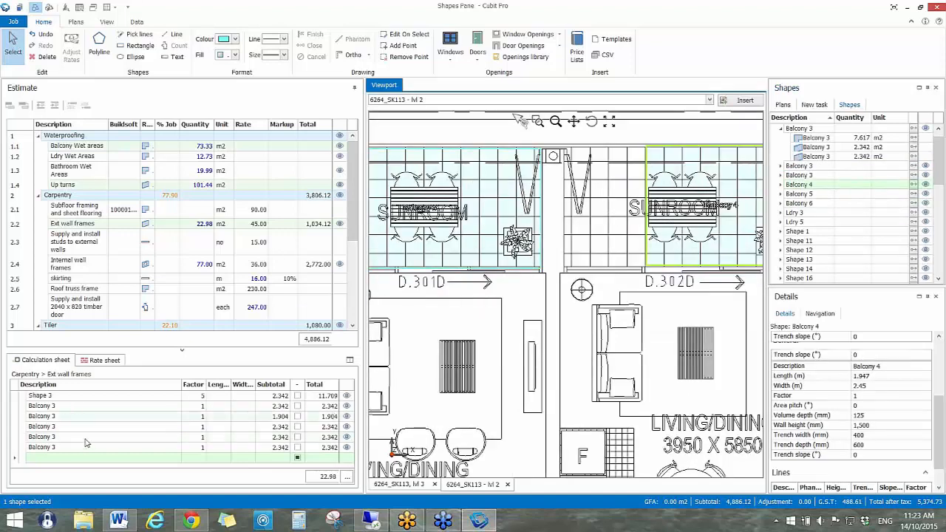
left_click(148, 458)
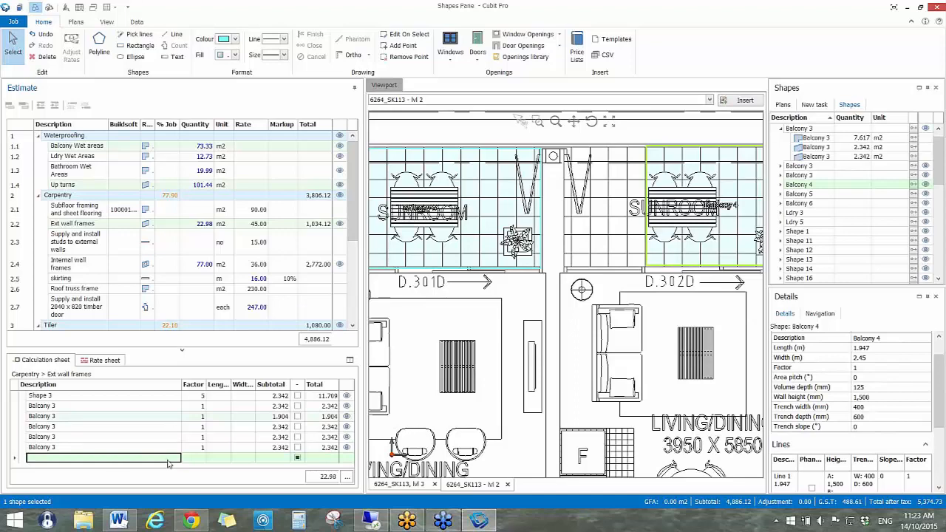
Place a copy of the second Balcony 3 shape from the lvl 2 plan on the lvl 3 sunroom at D.320D
left_click(405, 486)
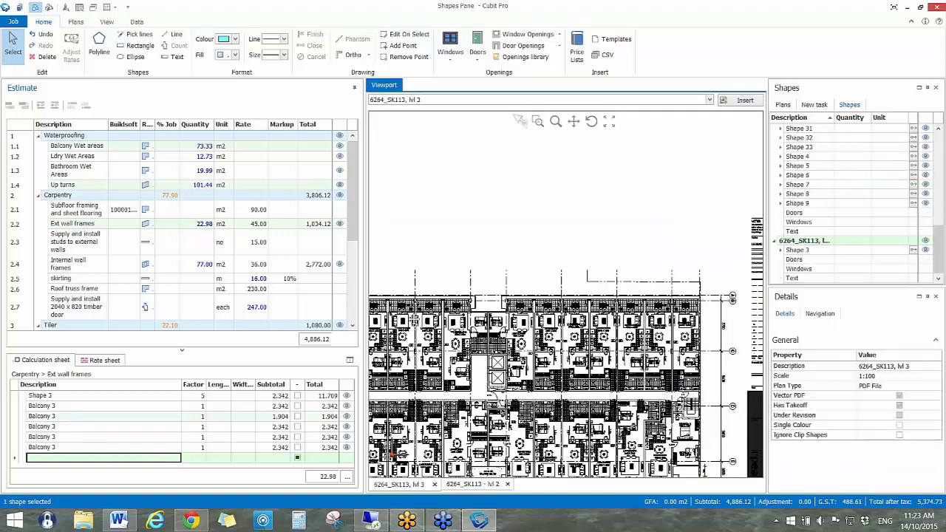
scroll(500, 295, "up", 3)
scroll(496, 290, "up", 2)
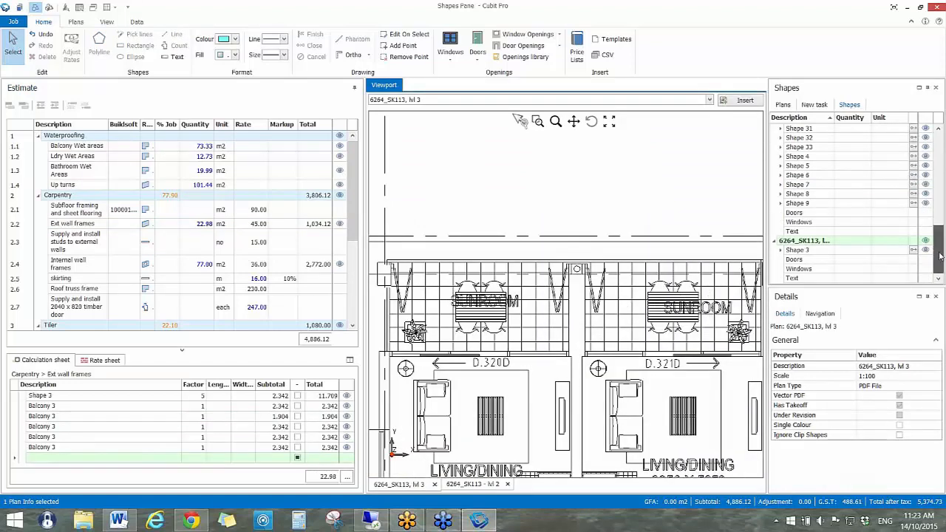
left_click_drag(941, 255, 939, 148)
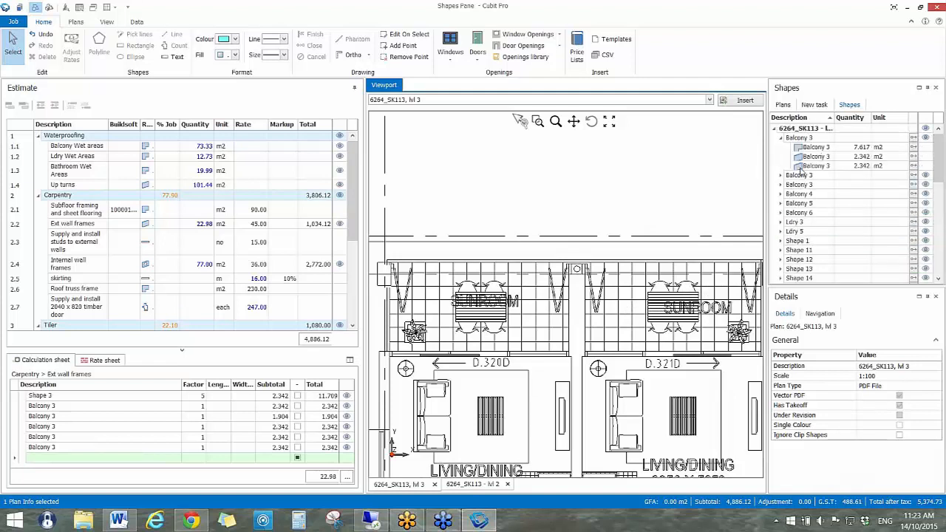
left_click(802, 175)
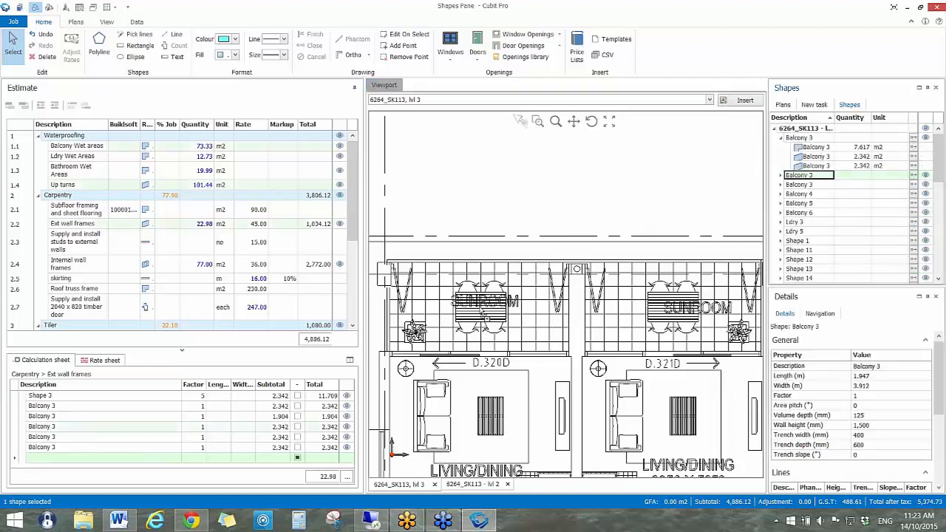
left_click_drag(481, 308, 480, 308)
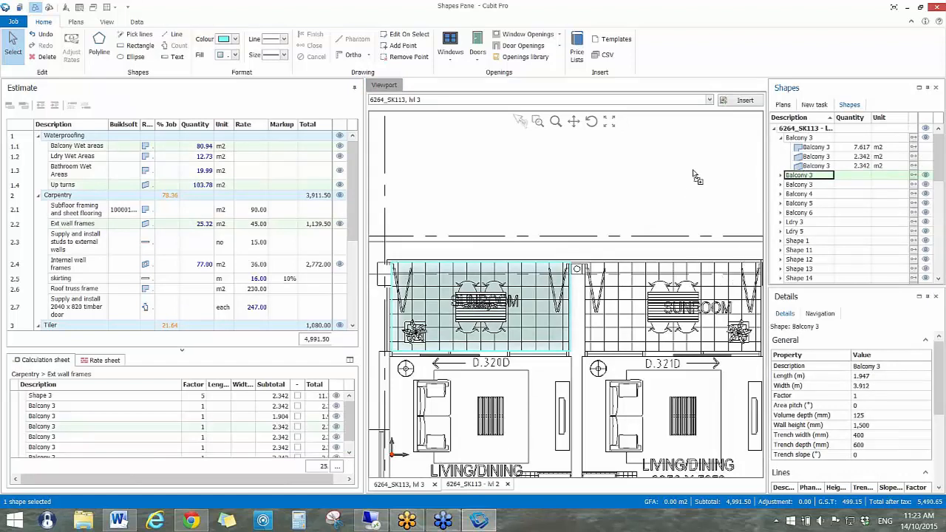
Expand the results of the second lvl 2 Balcony 3 and copy the whole shape onto the lvl 3 sunroom at D.321D
left_click(781, 176)
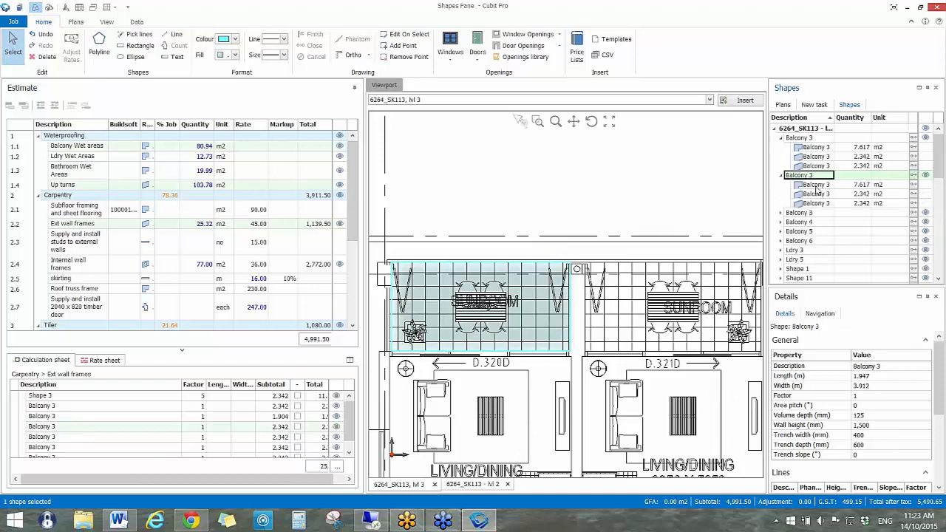
left_click_drag(812, 184, 648, 196)
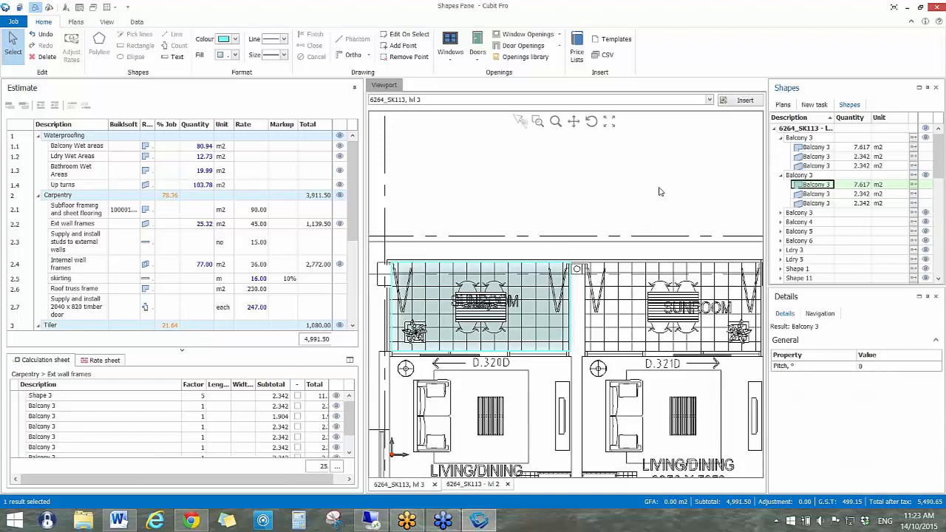
left_click(798, 176)
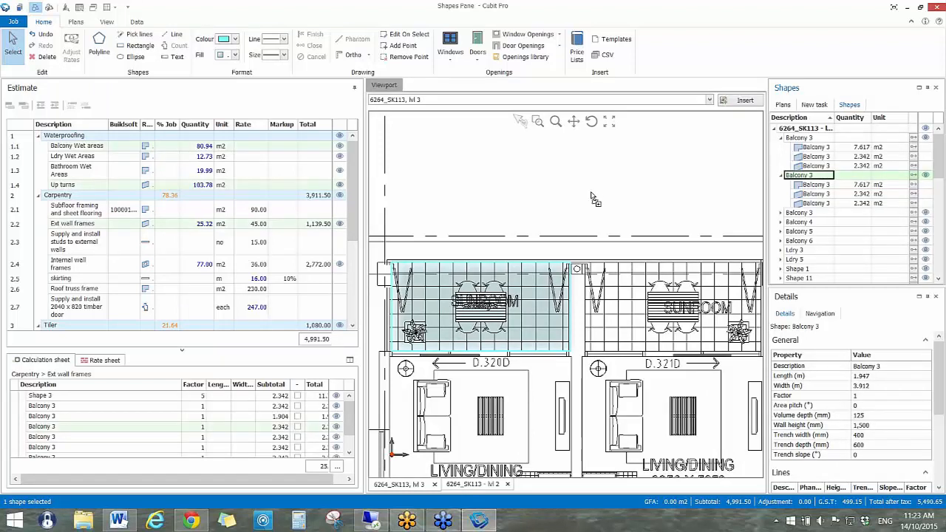
key("ctrl+v")
left_click(719, 231)
left_click_drag(685, 224, 504, 207)
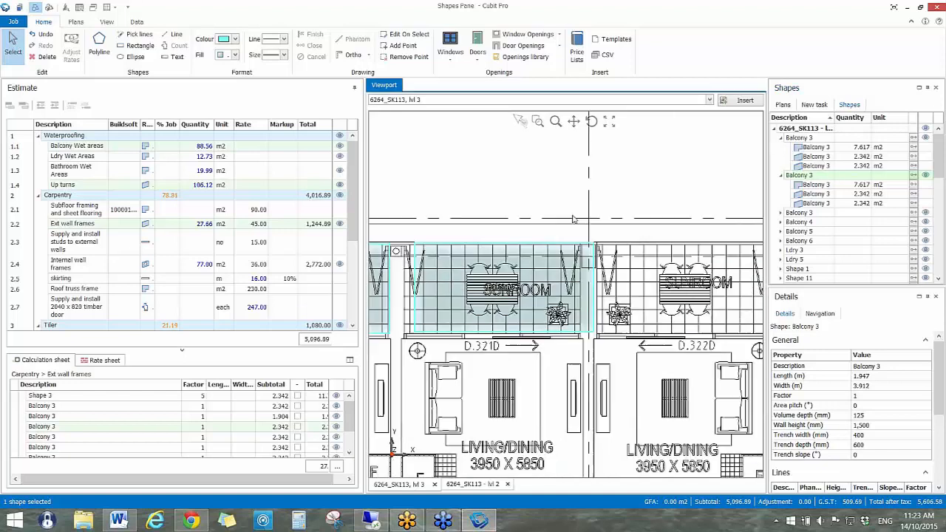
Place another copy of Balcony 3 on the lvl 3 sunroom at D.322D
mouse_move(815, 175)
left_mouse_down()
mouse_move(698, 290)
mouse_move(703, 198)
left_mouse_up()
scroll(651, 194, "down", 4)
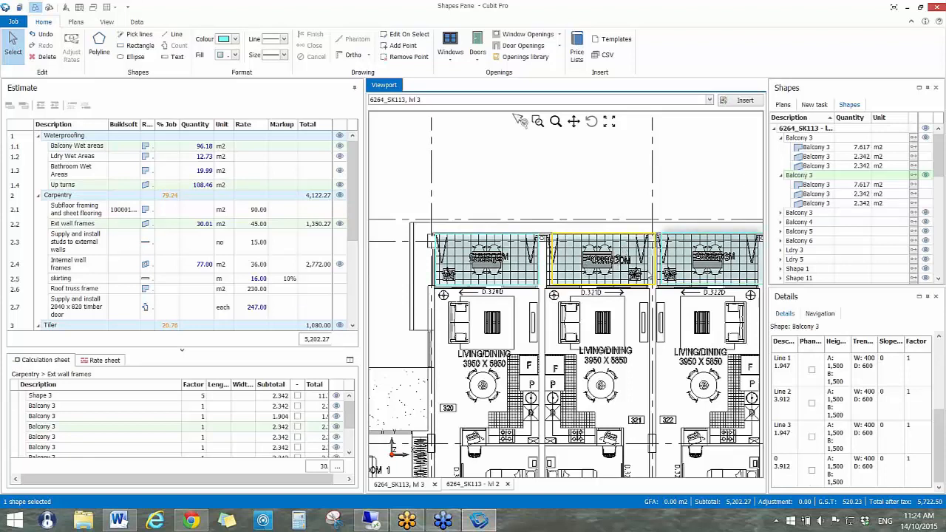
left_click_drag(668, 251, 636, 222)
scroll(606, 272, "down", 5)
left_click_drag(599, 270, 551, 273)
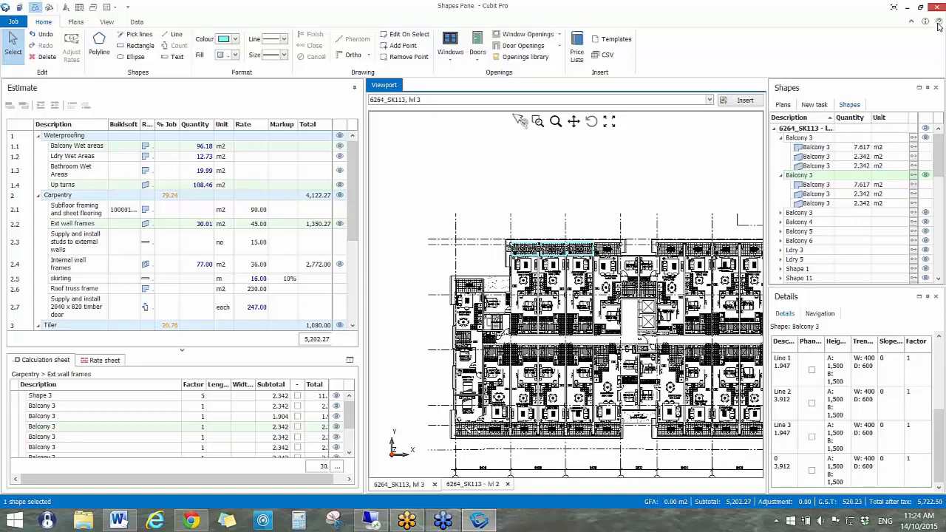
Rename the first Balcony 3 copy listed under the lvl 3 plan as Balcony 3 lvl3
left_click(941, 187)
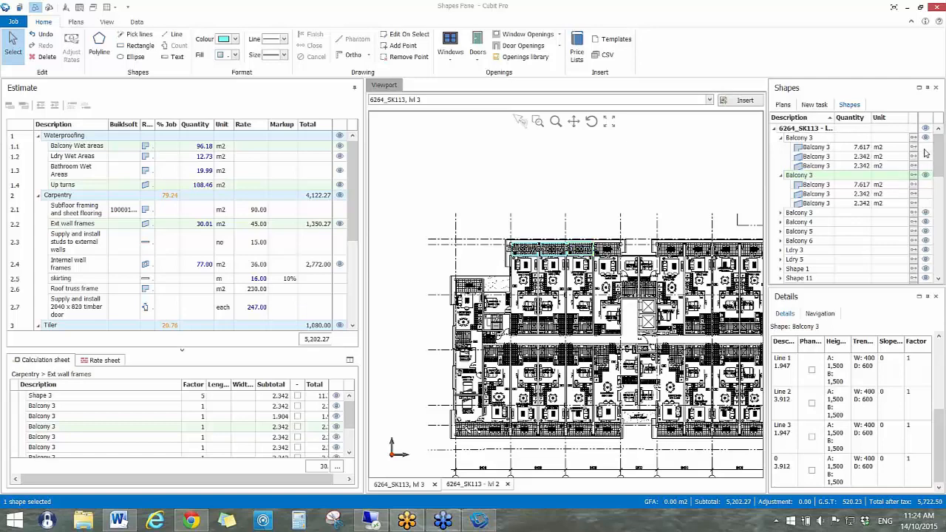
left_click_drag(937, 155, 931, 262)
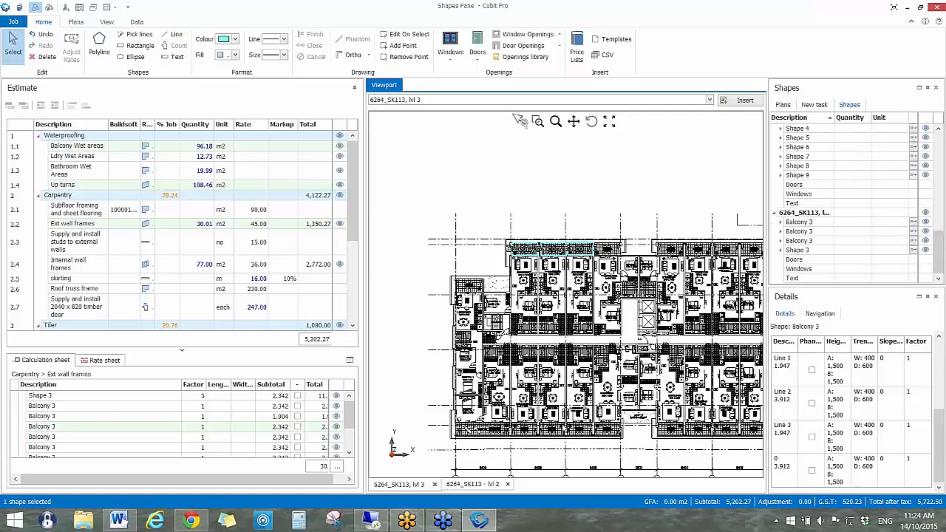
left_click(809, 223)
left_click(817, 223)
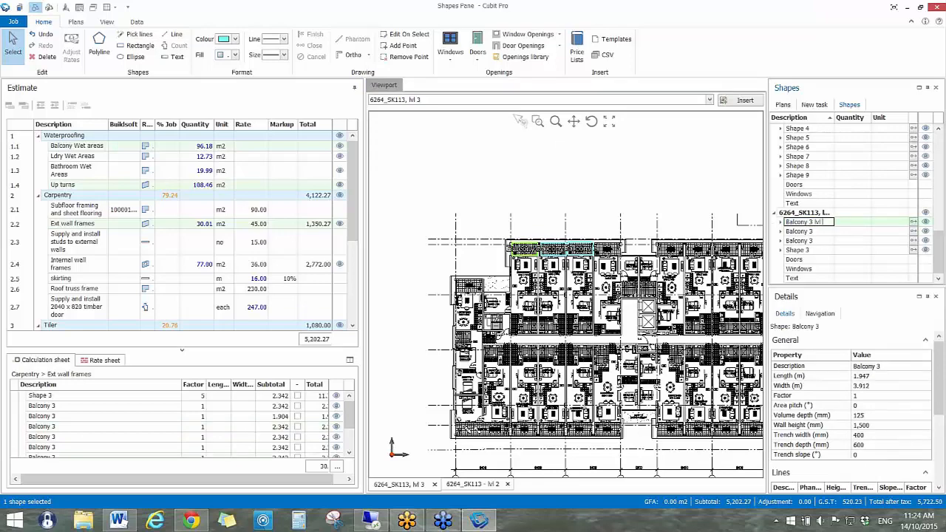
type("lvl3")
left_click(827, 232)
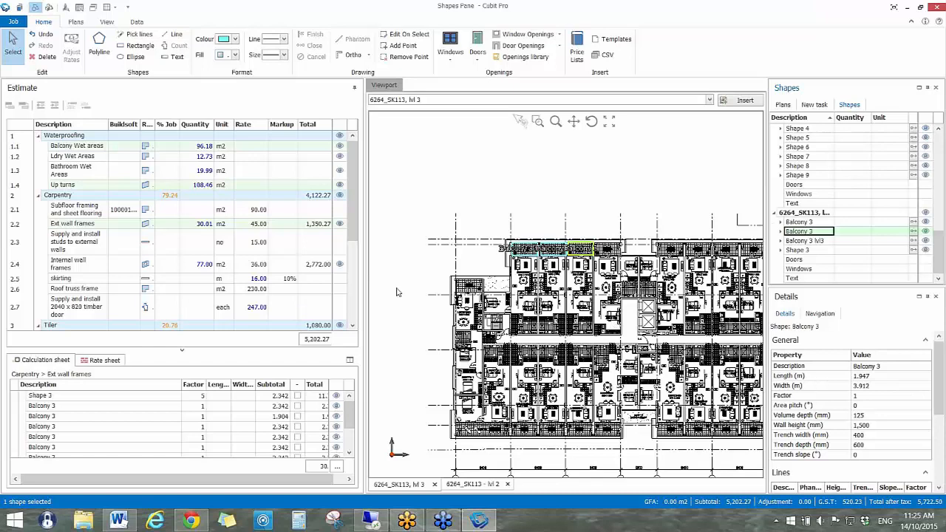
Select Shape 22 in the Internal wall frames calculation sheet and look for it on the lvl 2 and lvl 3 plans
left_click(83, 273)
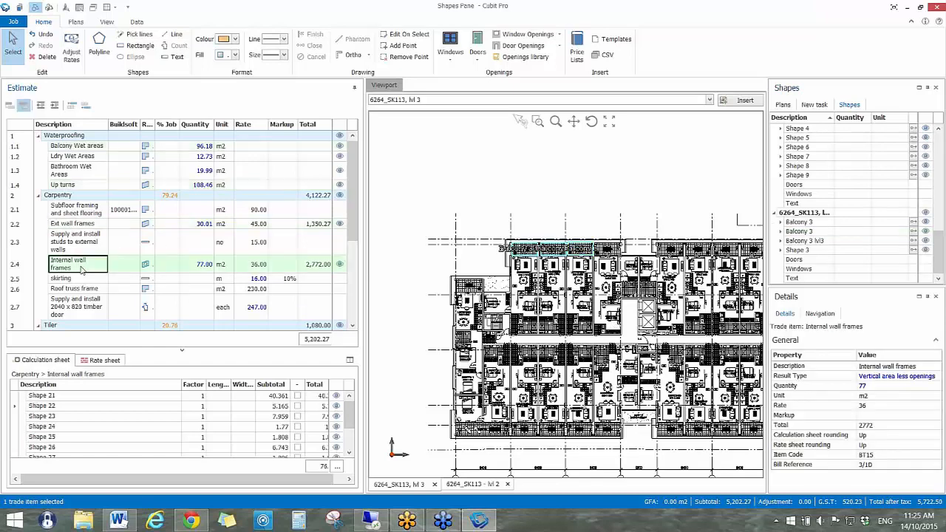
left_click(80, 409)
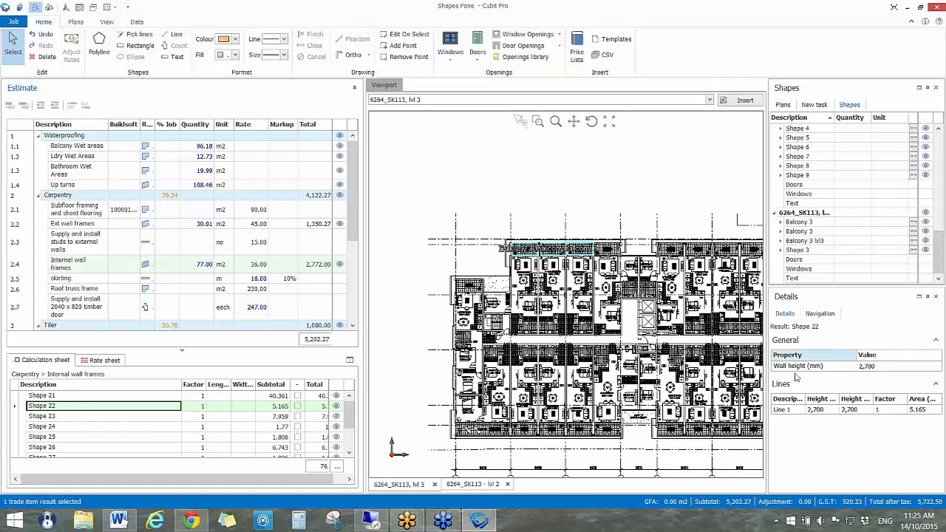
left_click(459, 484)
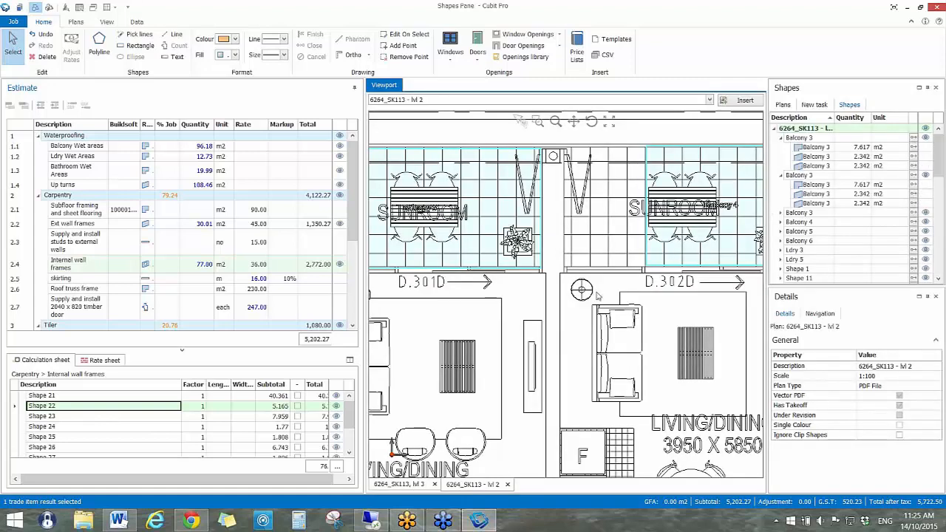
left_click(148, 408)
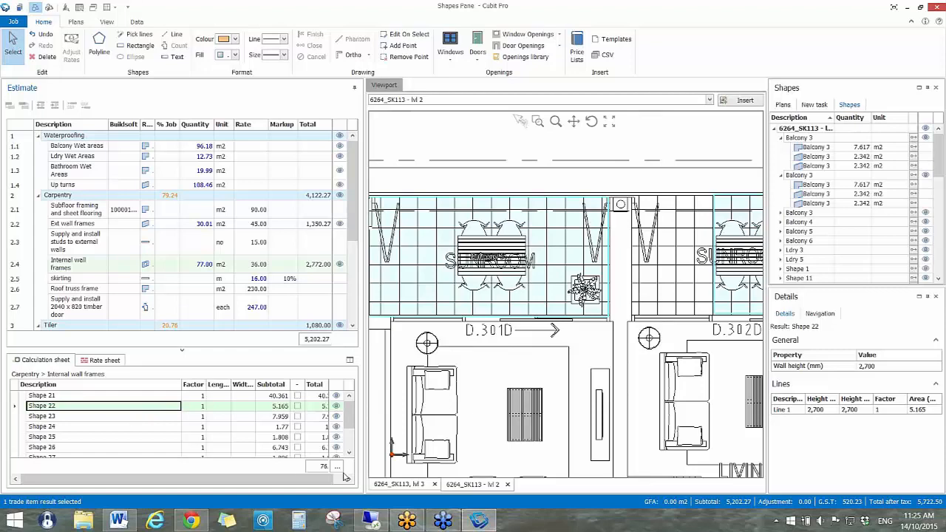
left_click(389, 484)
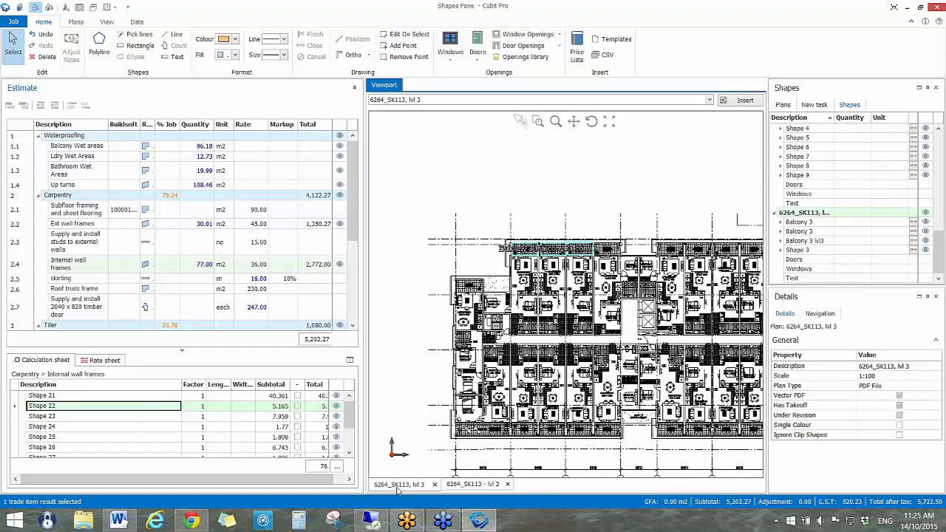
Locate Shape 22 on its plan directly from its calculation sheet row, showing the surrounding rooms
left_click(68, 412)
right_click(68, 412)
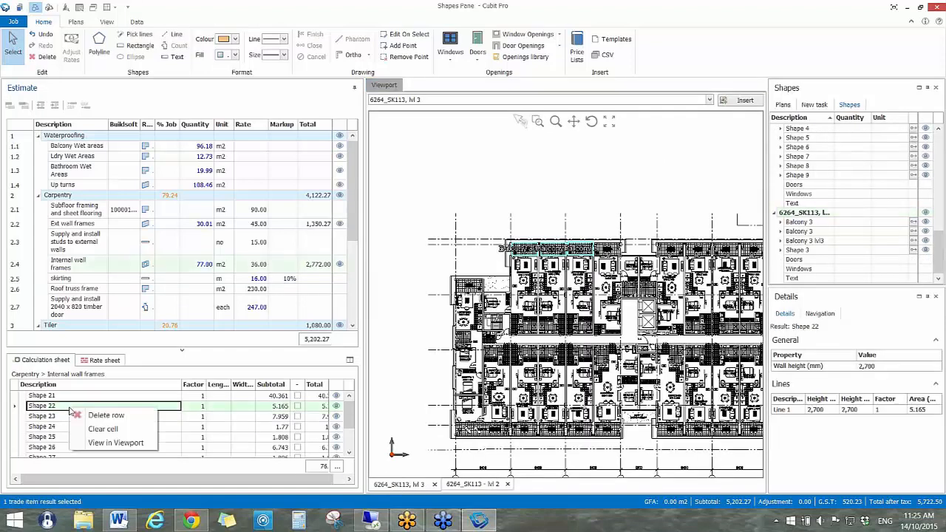
left_click(112, 445)
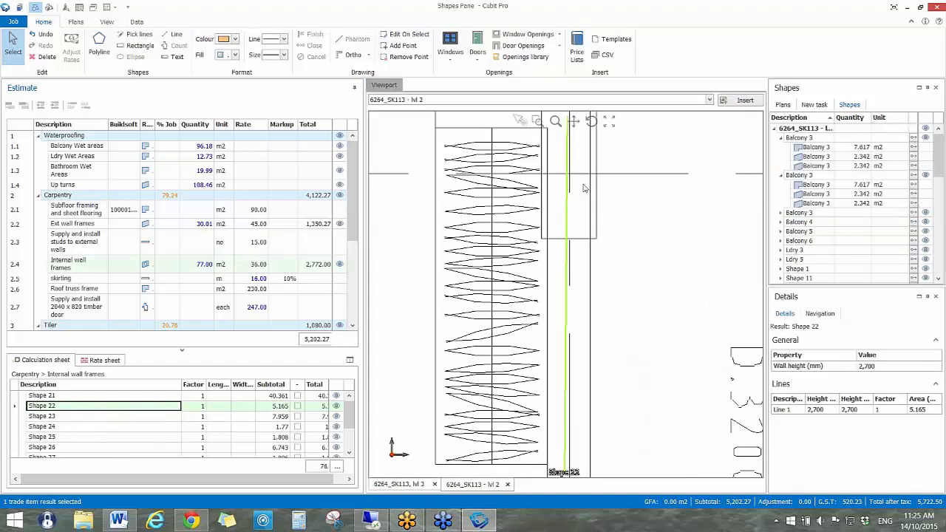
scroll(584, 241, "down", 4)
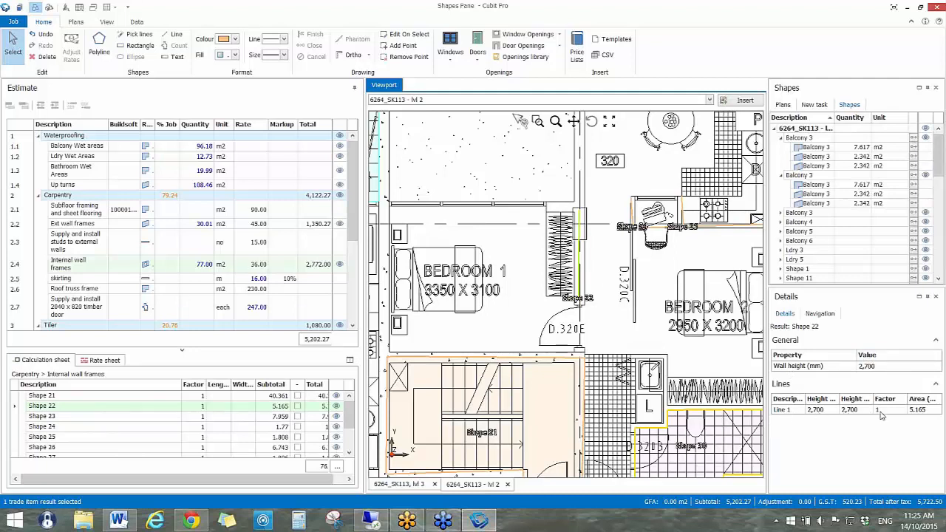
Examine the height and factor of Shape 22's Line 1 and the details of the second Balcony 3 shape under lvl 2
left_click(848, 411)
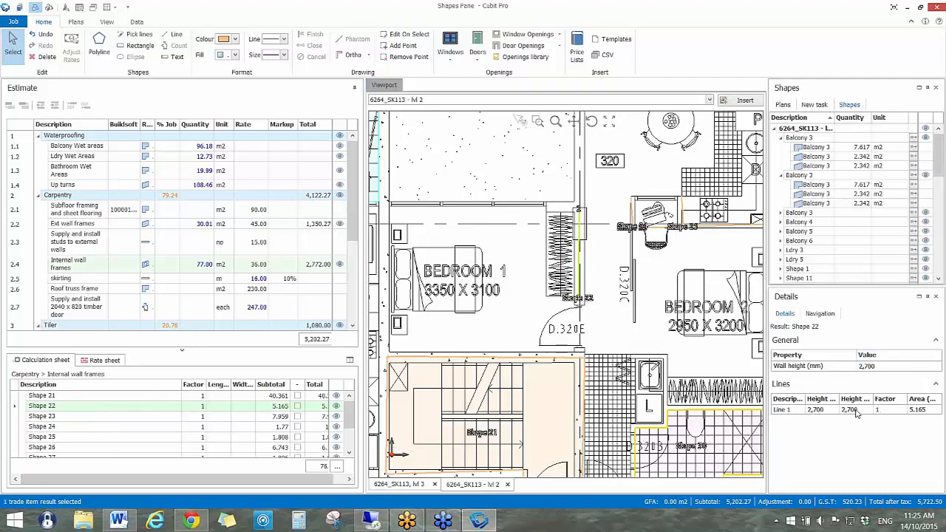
left_click(890, 411)
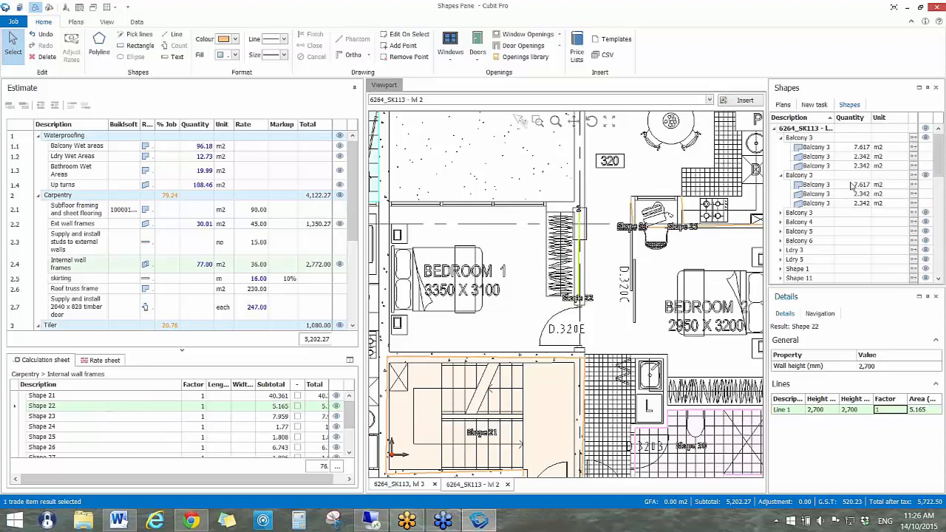
left_click(802, 175)
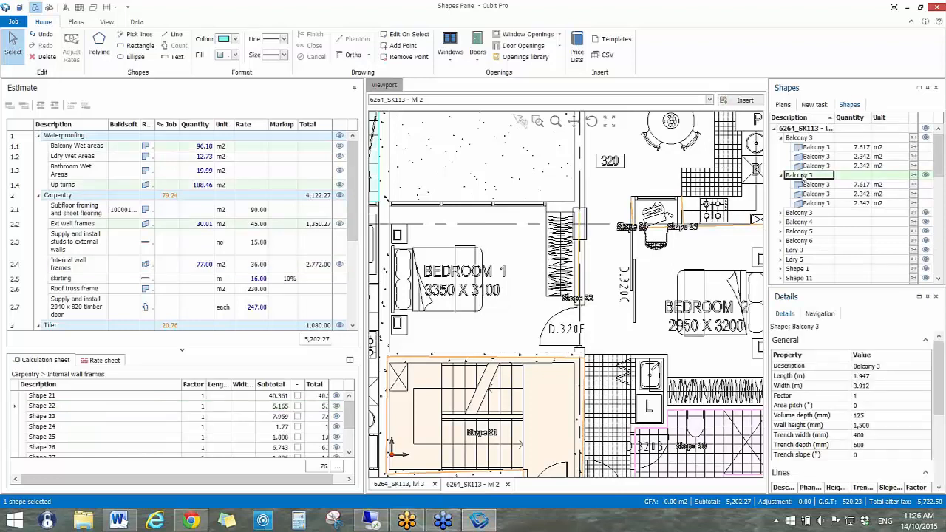